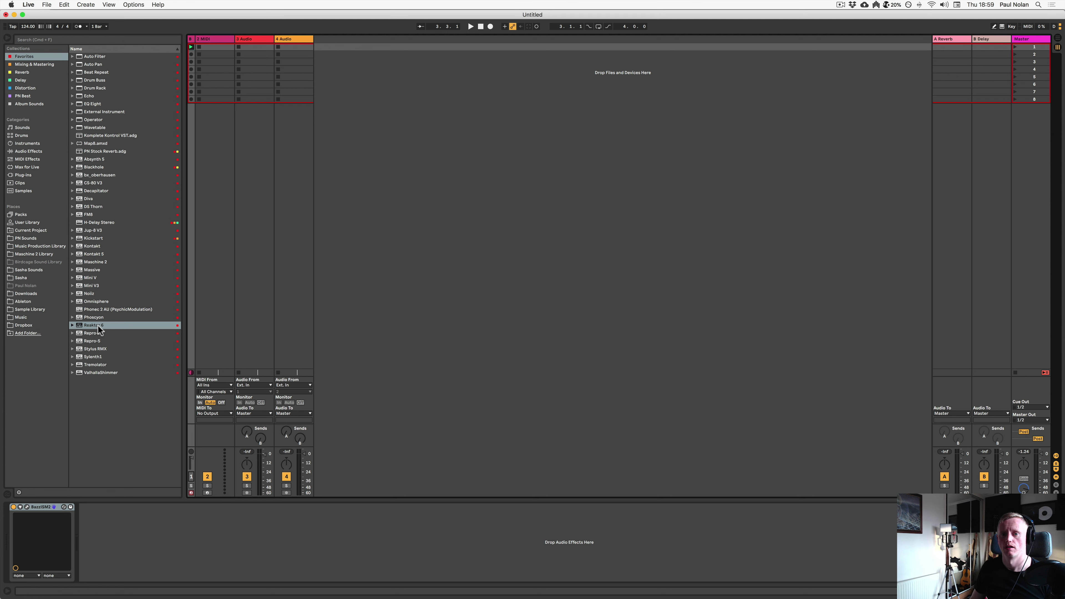
# Load Reaktor 6 onto the MIDI track
pyautogui.click(220, 38)
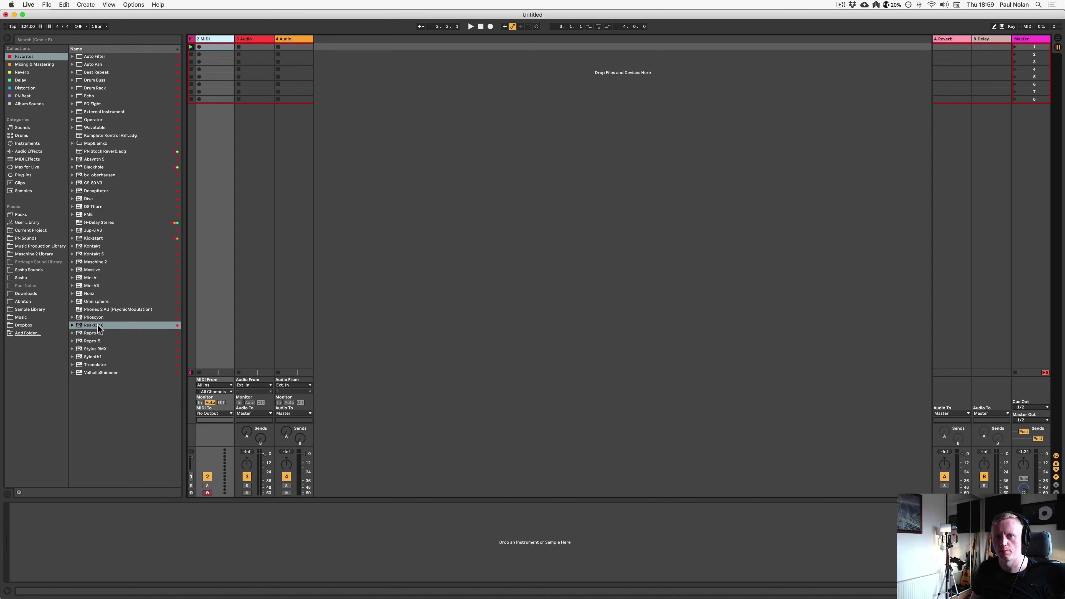
pyautogui.moveTo(97, 324); pyautogui.dragTo(206, 87)
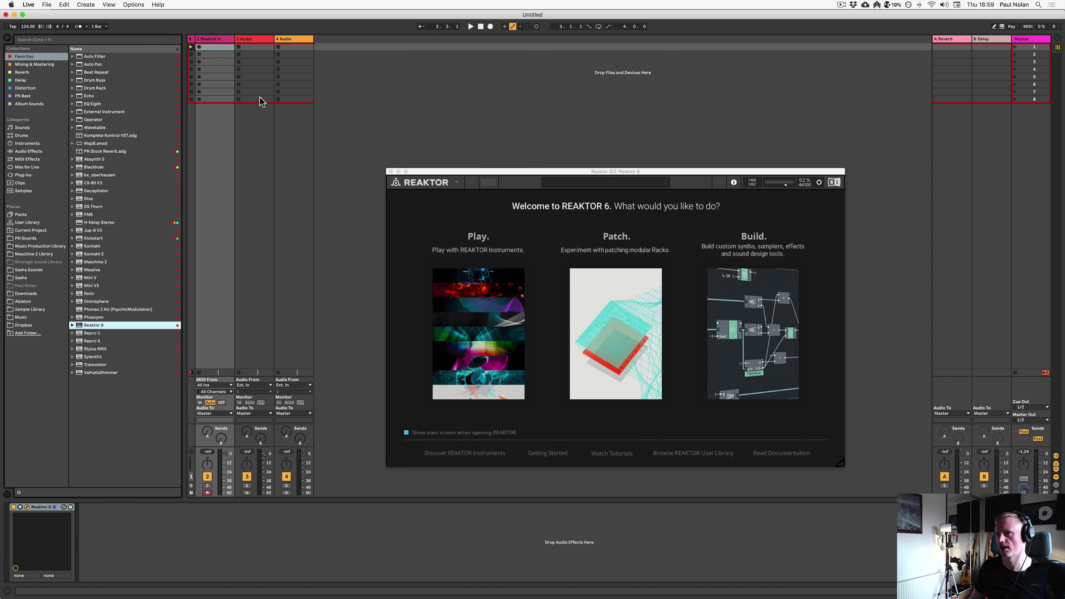
pyautogui.moveTo(478, 171); pyautogui.dragTo(446, 163)
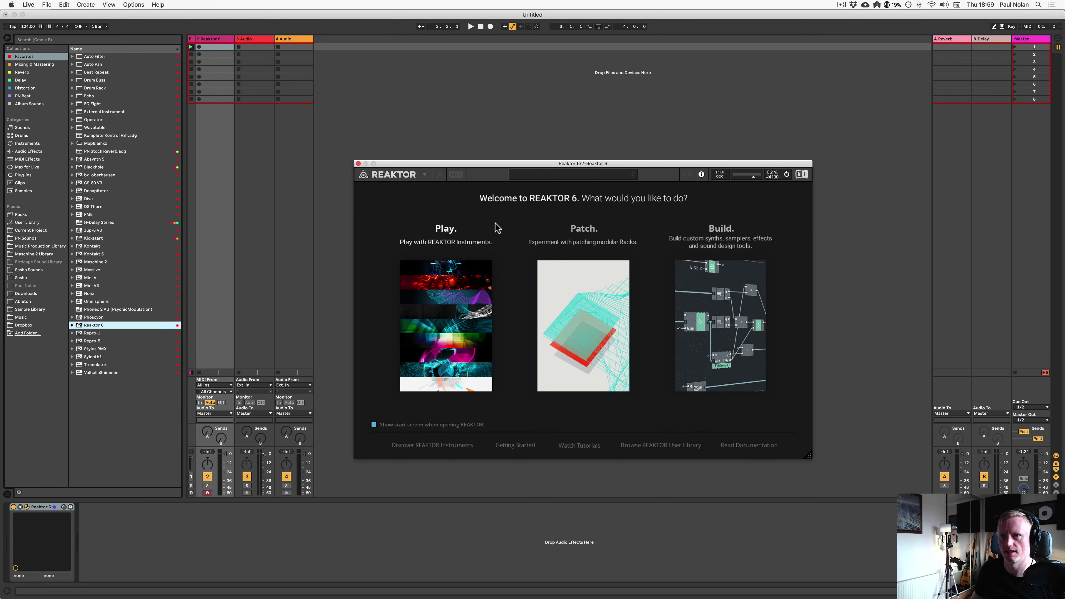
# Open a new Patch rack in Reaktor and widen its window to make room for more blocks
pyautogui.click(401, 175)
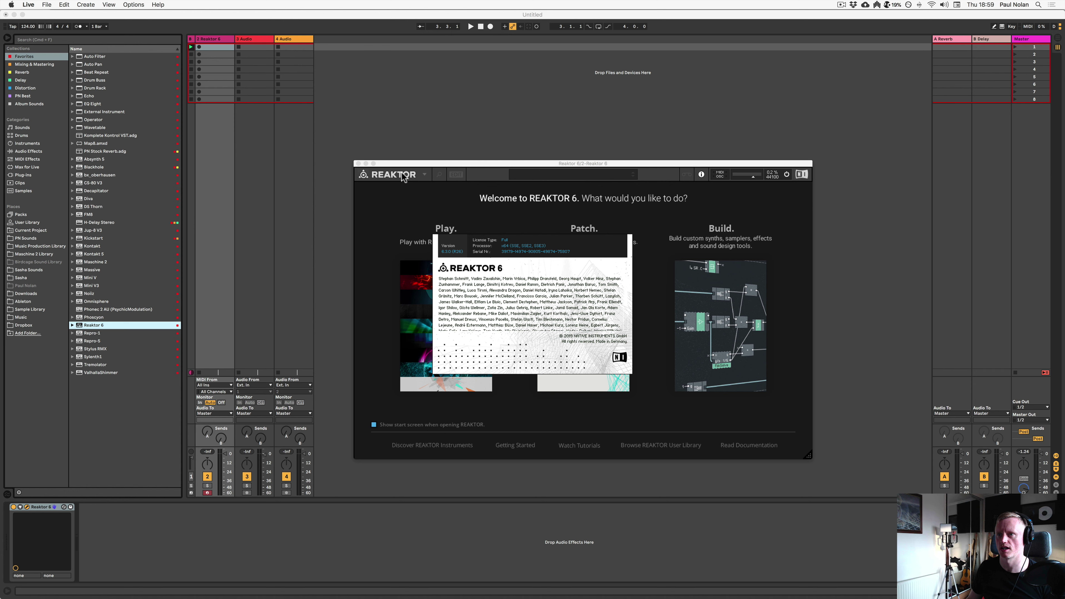
pyautogui.click(451, 252)
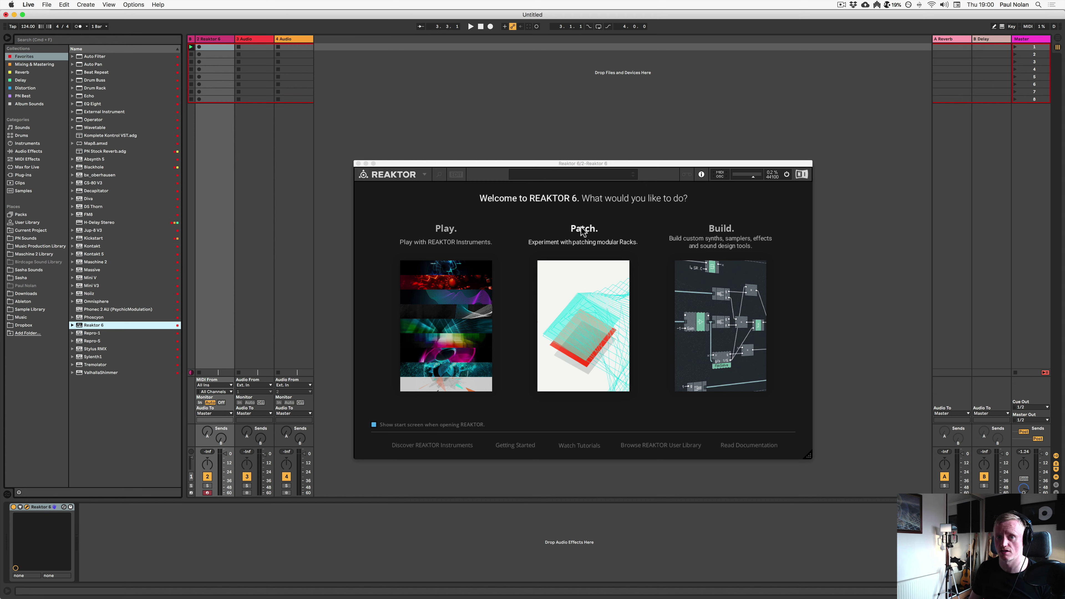
pyautogui.click(583, 295)
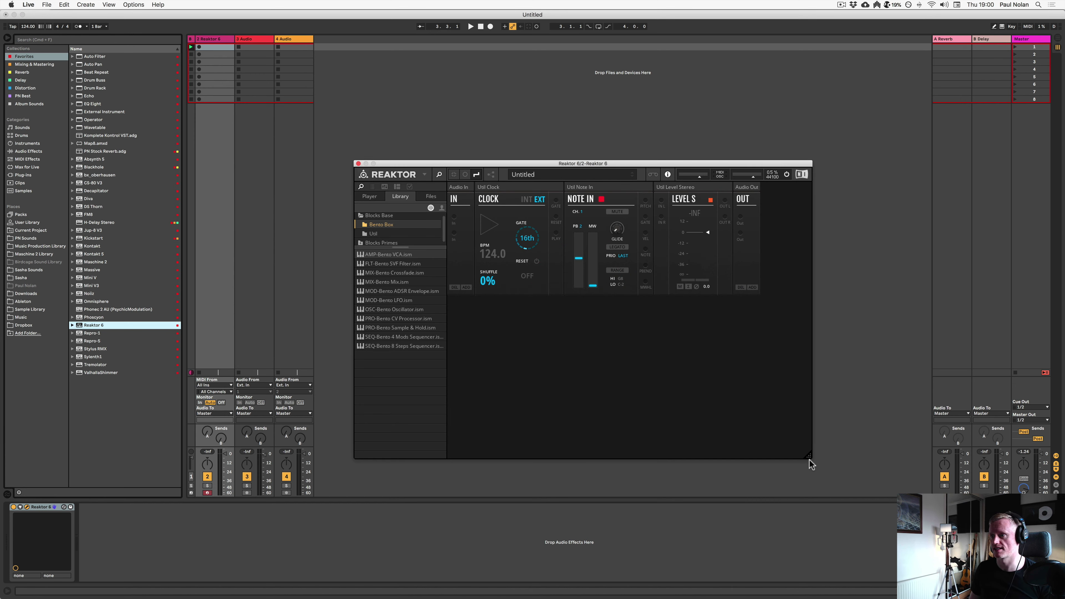
pyautogui.moveTo(808, 456); pyautogui.dragTo(1039, 401)
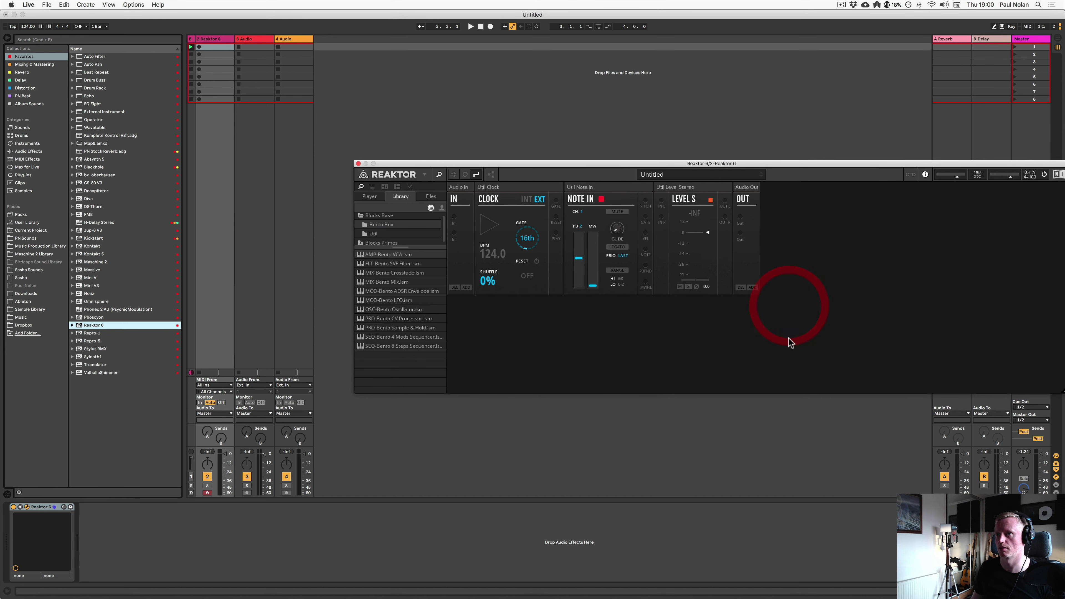
pyautogui.moveTo(734, 164); pyautogui.dragTo(519, 170)
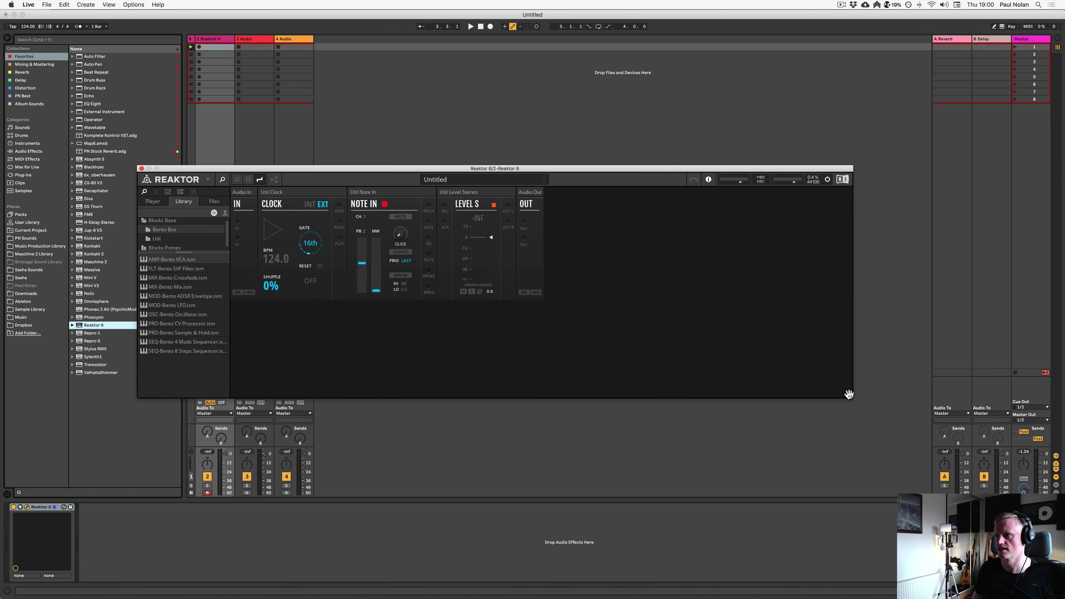
pyautogui.moveTo(849, 396); pyautogui.dragTo(1042, 390)
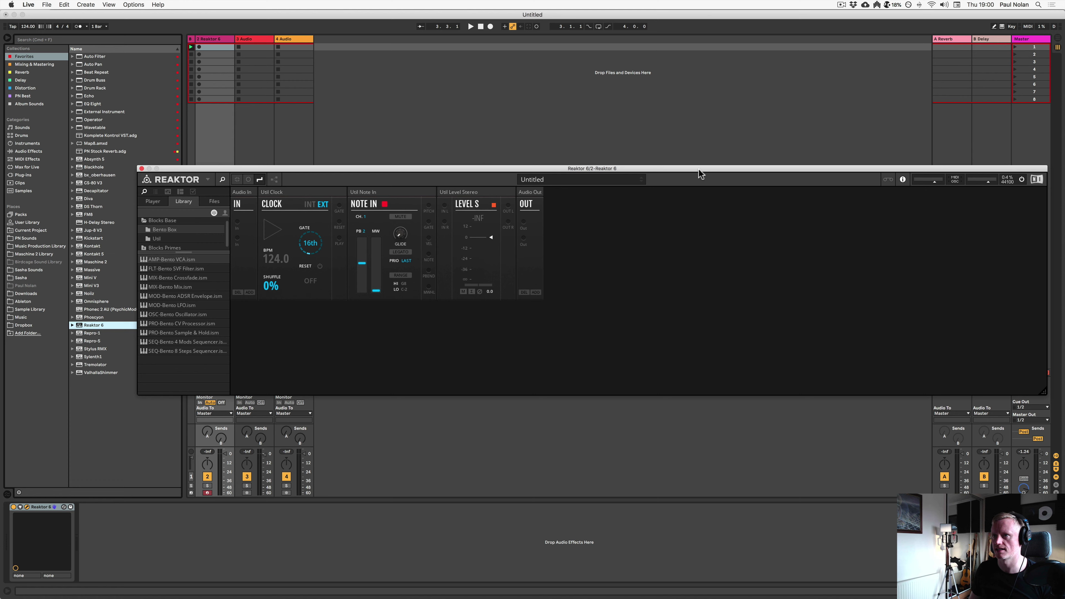
pyautogui.moveTo(698, 169); pyautogui.dragTo(616, 177)
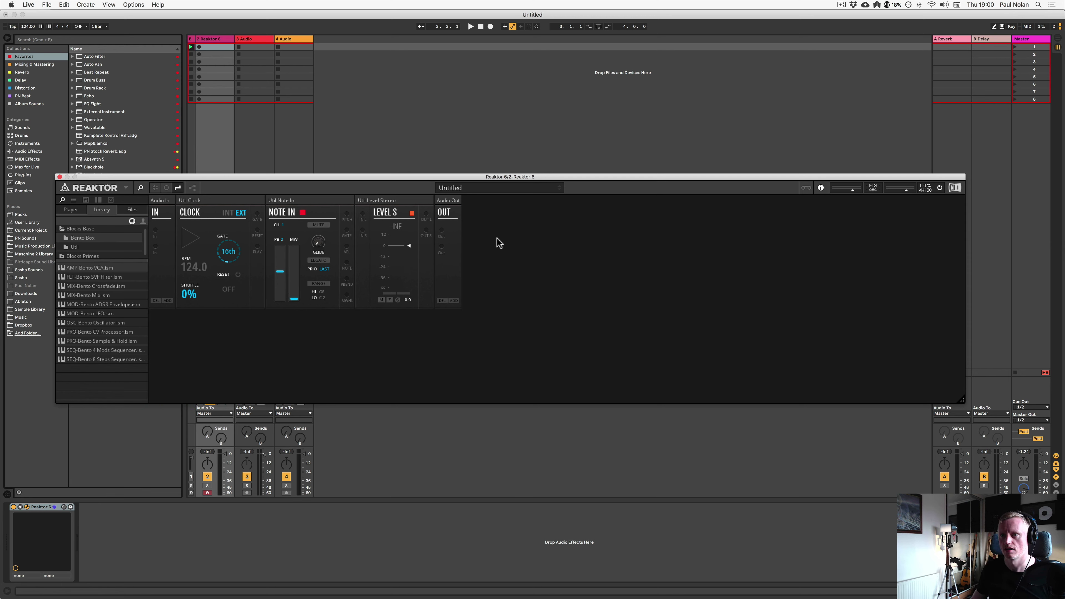
# Show the rack's structure view to examine the block wiring, and return to the panel-only view
pyautogui.click(180, 188)
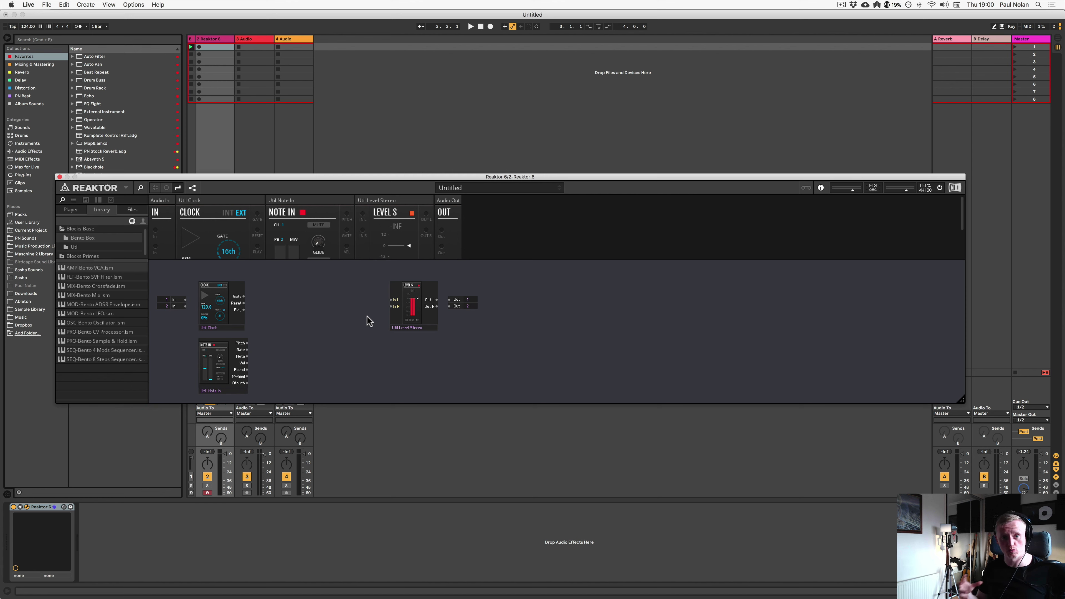
pyautogui.click(194, 189)
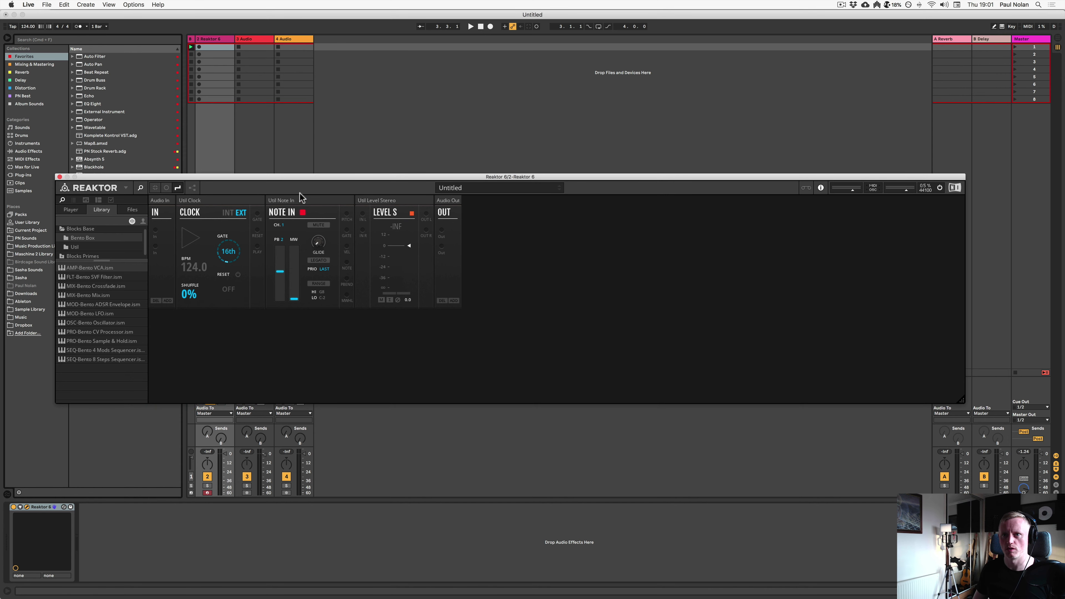
pyautogui.moveTo(293, 178); pyautogui.dragTo(322, 226)
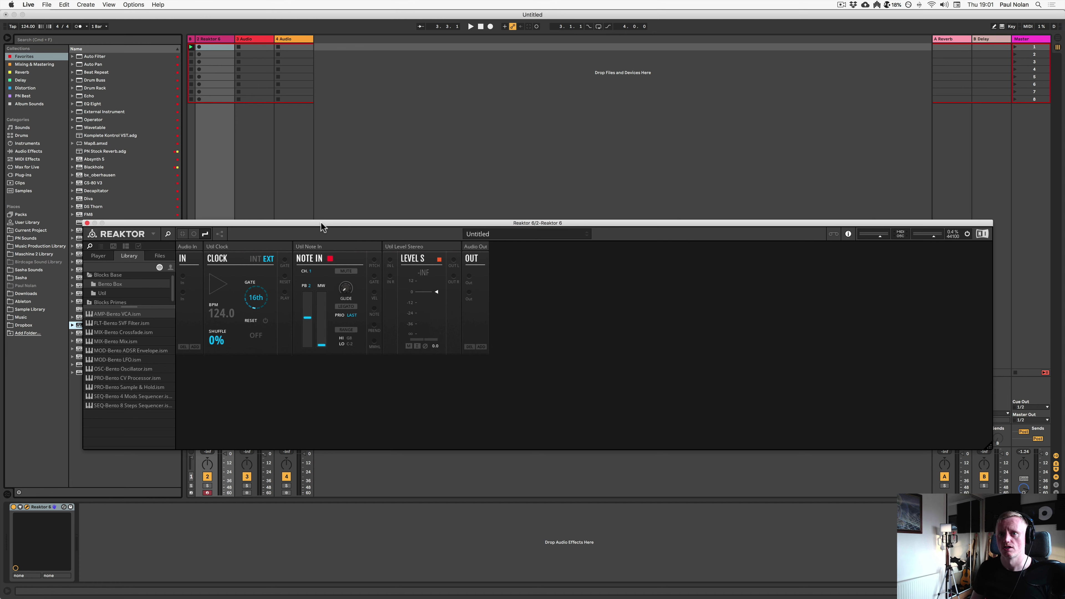
# Add the Monark Oscillator and Monark Filter from the Blocks Primes library to the rack
pyautogui.click(111, 277)
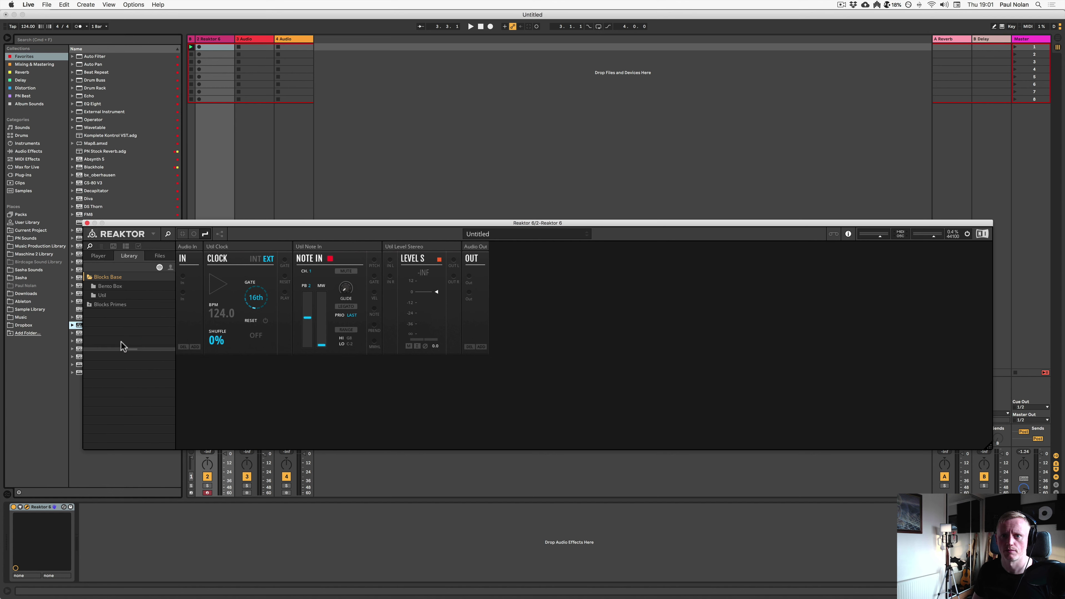
pyautogui.click(90, 308)
pyautogui.scroll(-3, 108, 325)
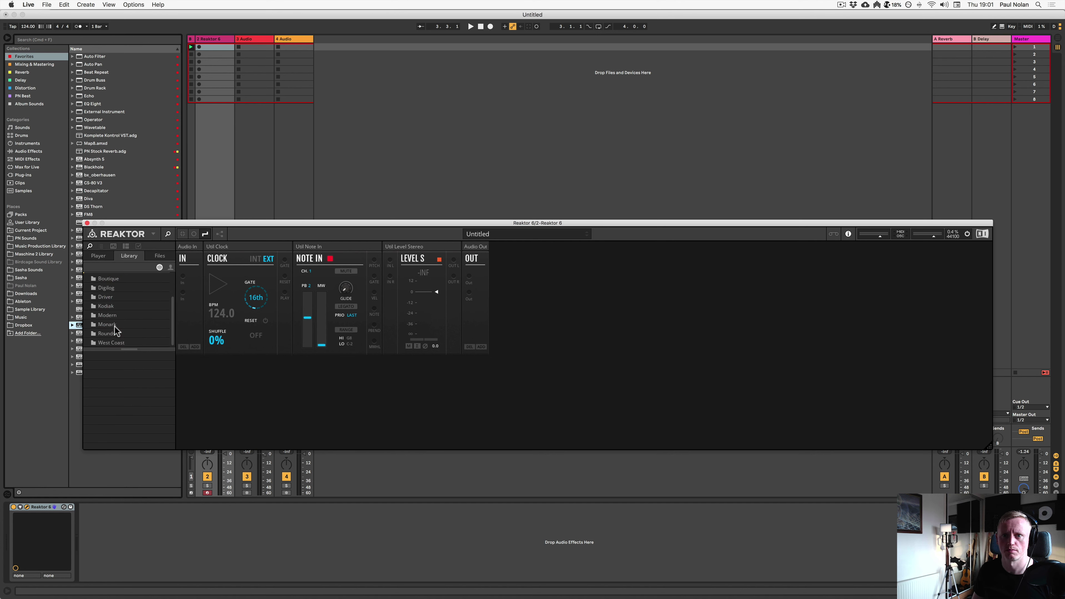
pyautogui.click(108, 325)
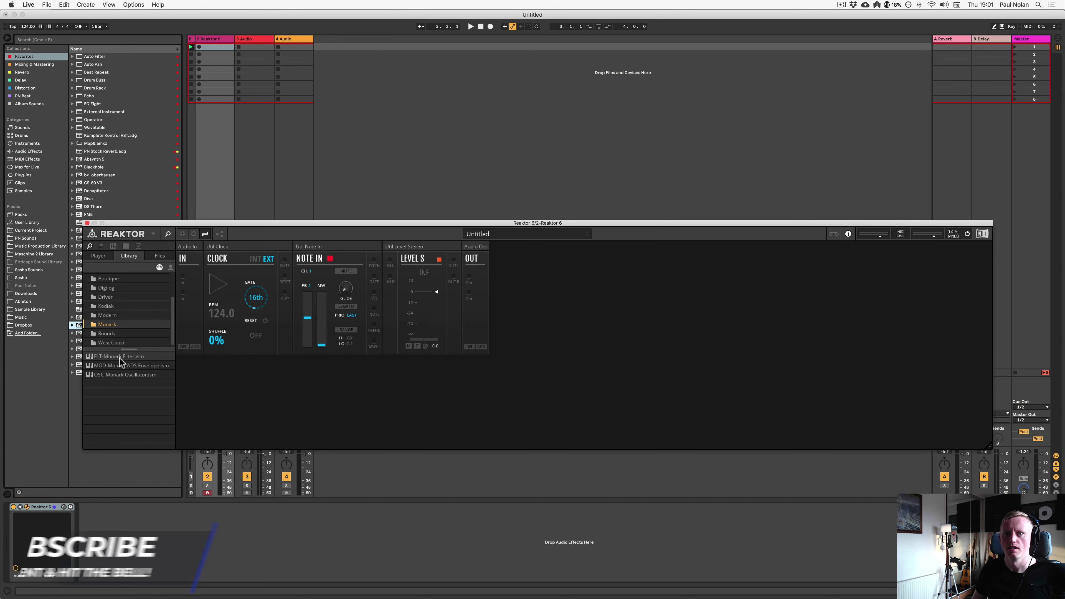
pyautogui.doubleClick(119, 375)
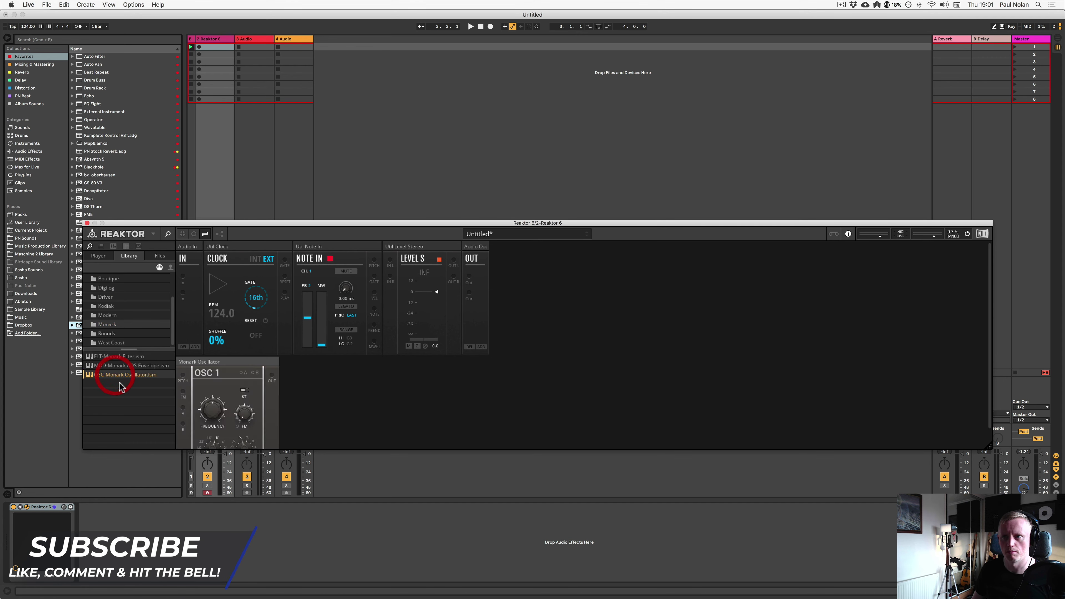
pyautogui.doubleClick(120, 357)
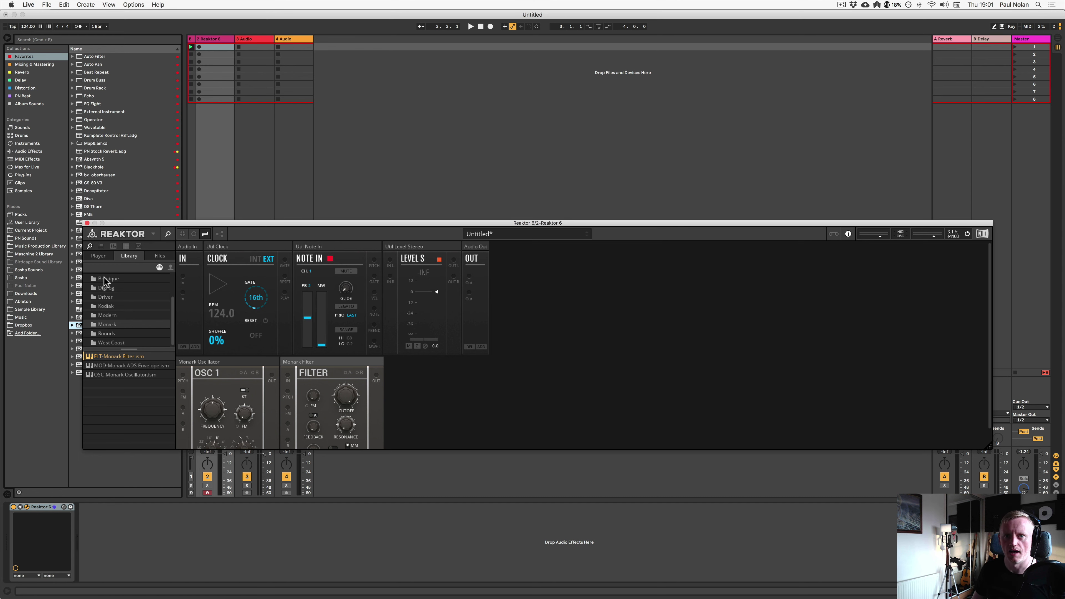
# Add the Bento VCA from the Blocks Base Bento Box library beside the Monark Filter
pyautogui.scroll(3, 105, 289)
pyautogui.scroll(1, 104, 289)
pyautogui.click(107, 286)
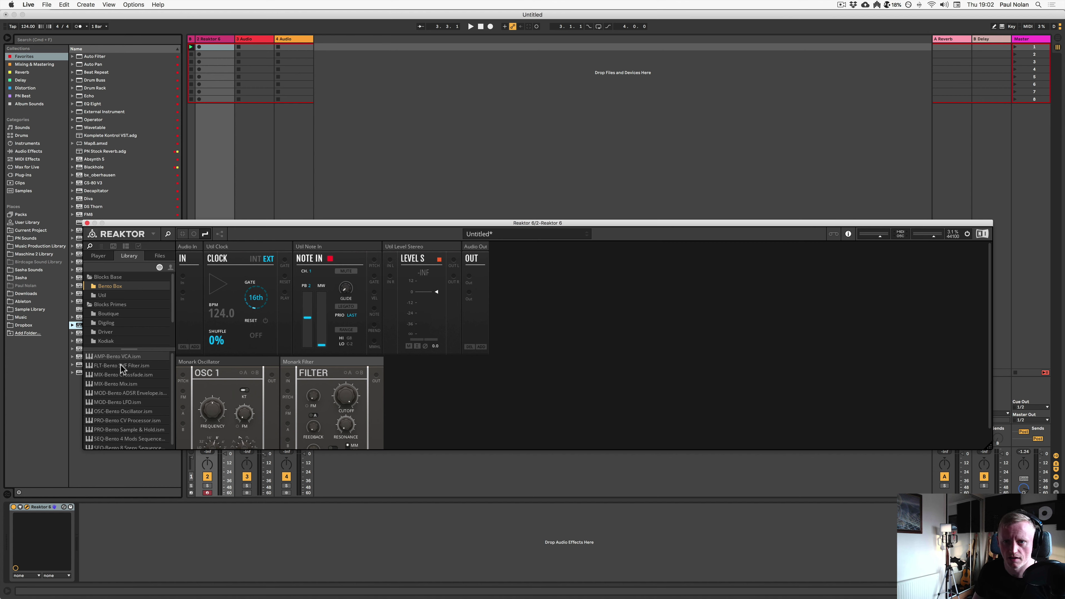
pyautogui.moveTo(116, 356); pyautogui.dragTo(319, 398)
pyautogui.scroll(-1, 327, 376)
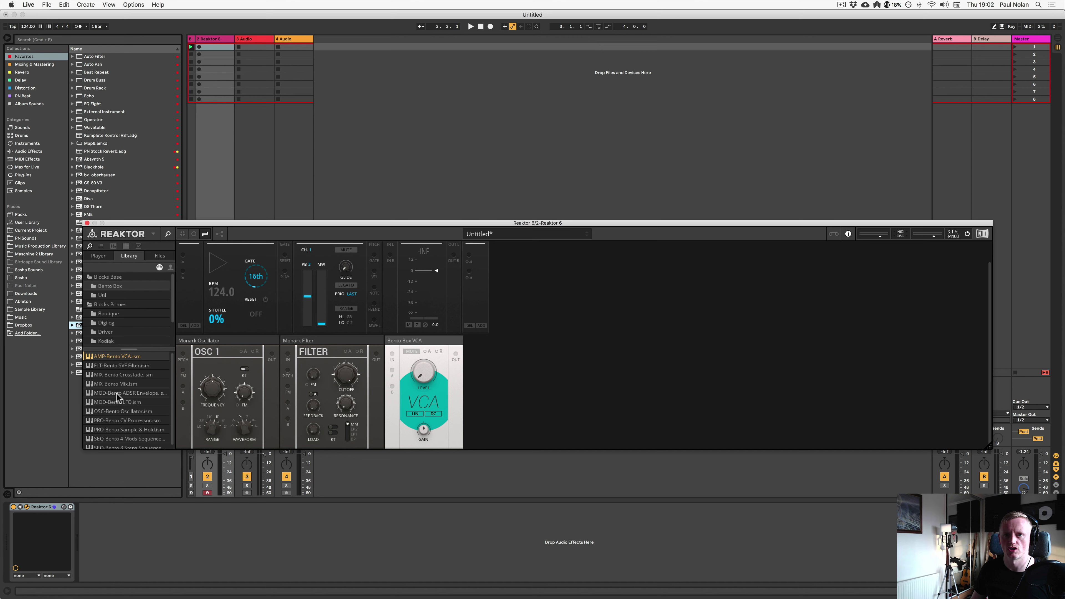
# Add two Bento ADSR Envelopes and a Bento 8 Steps Sequencer to the rack
pyautogui.scroll(-1, 125, 393)
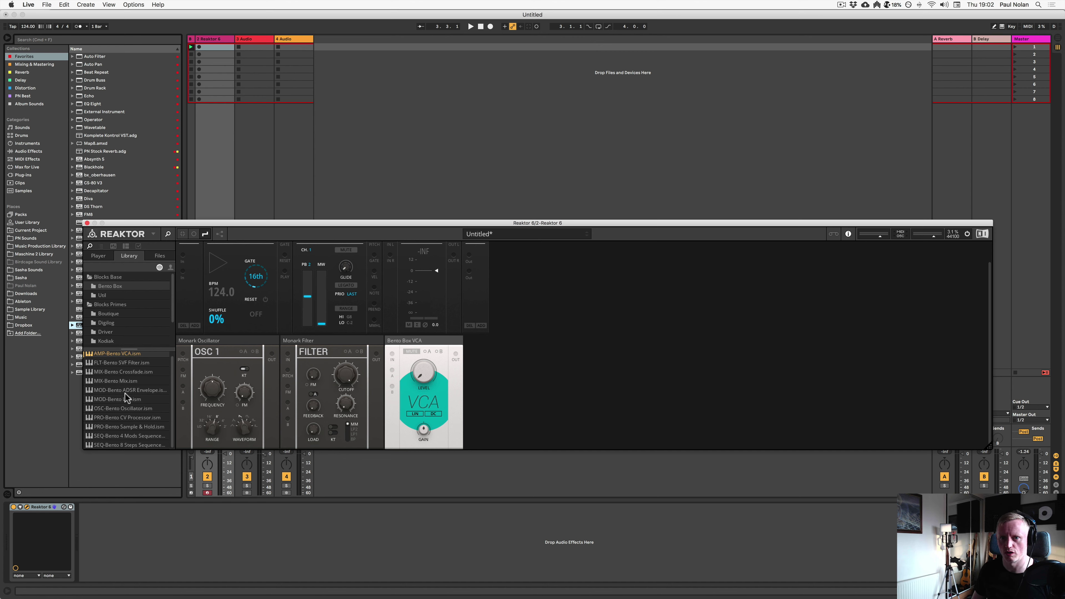
pyautogui.doubleClick(128, 391)
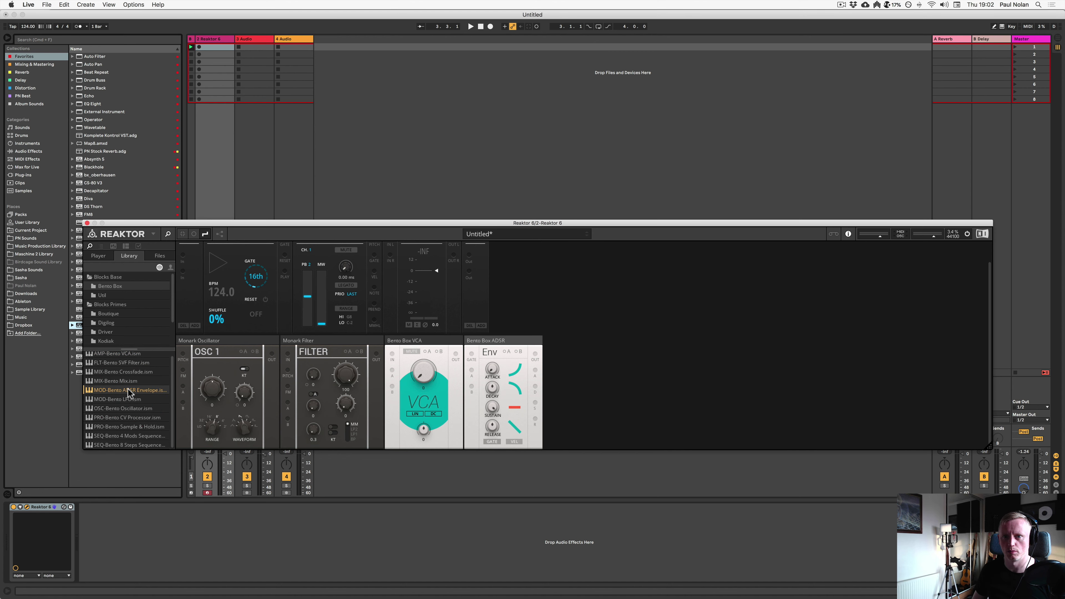
pyautogui.doubleClick(128, 390)
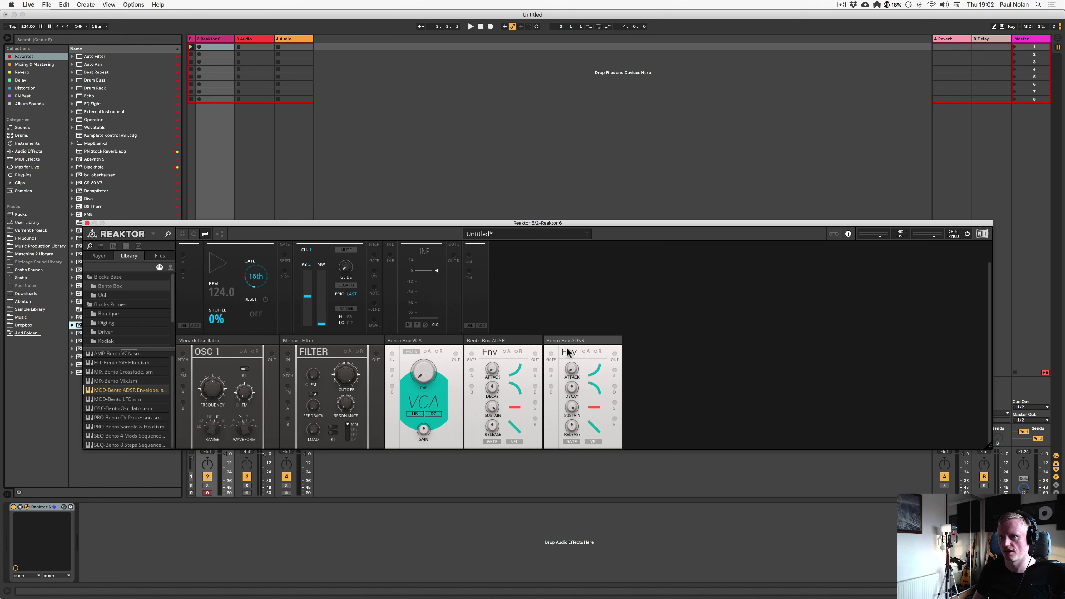
pyautogui.moveTo(570, 401)
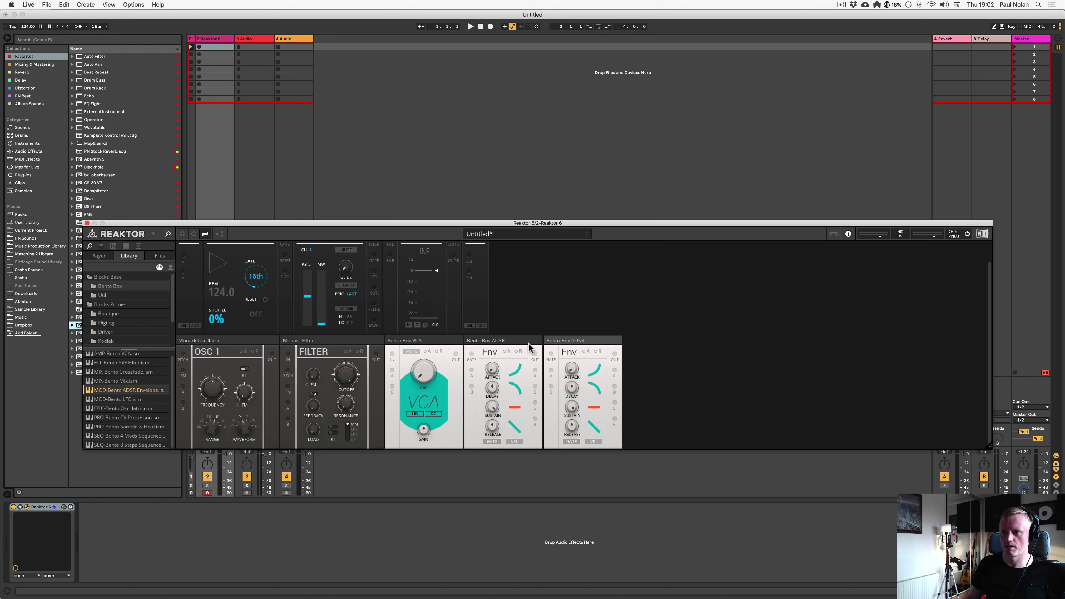
pyautogui.moveTo(528, 343)
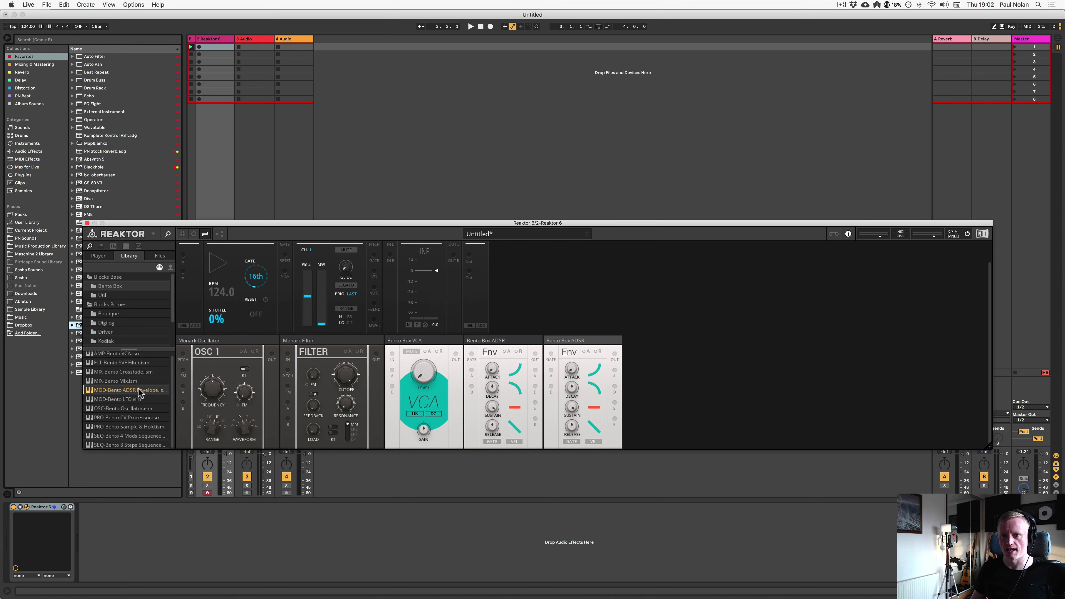
pyautogui.click(135, 445)
pyautogui.doubleClick(135, 445)
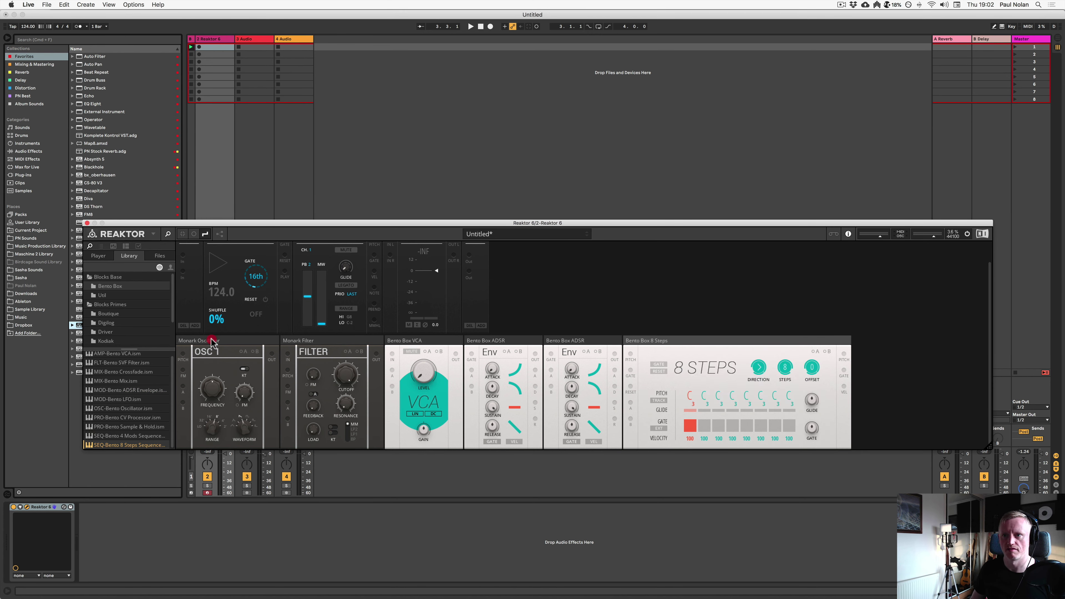
# Arrange the oscillator, filter, both envelopes and VCA in that order in the upper row, and make the Reaktor window taller
pyautogui.moveTo(211, 342); pyautogui.dragTo(547, 254)
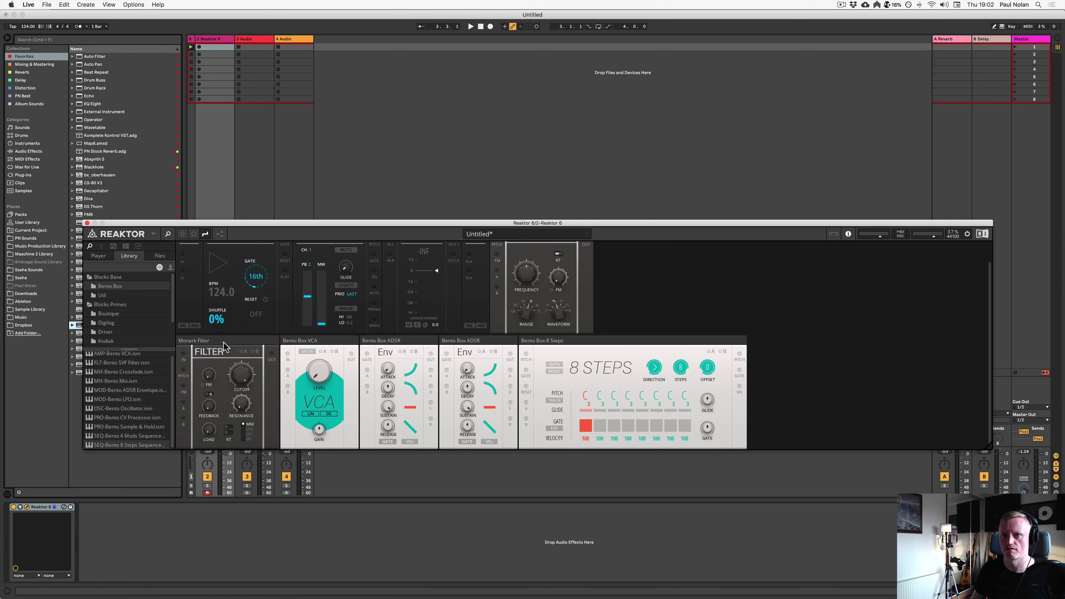
pyautogui.moveTo(224, 346); pyautogui.dragTo(653, 281)
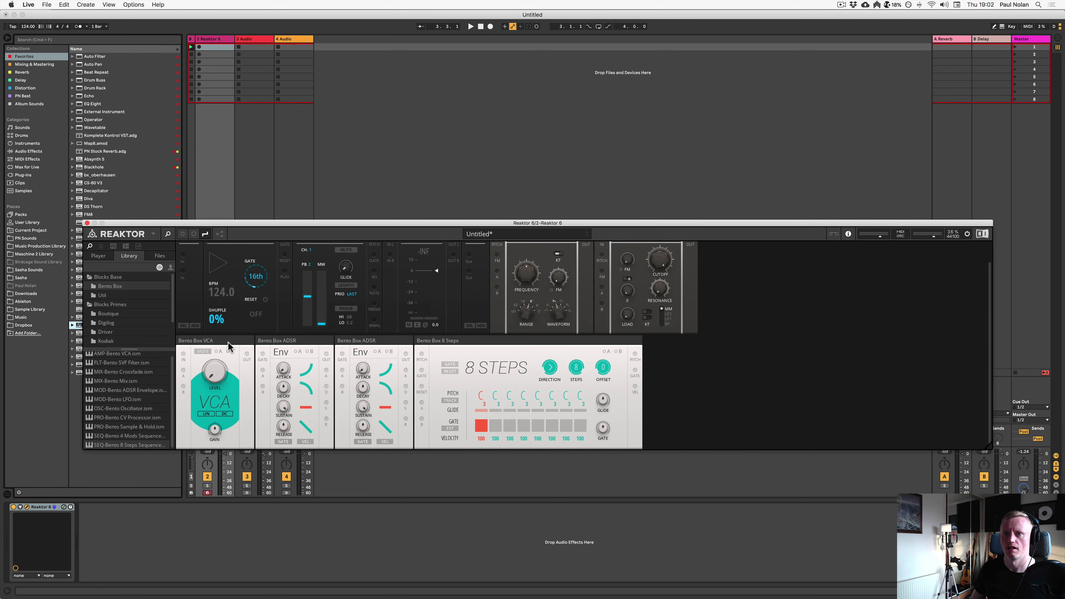
pyautogui.moveTo(237, 346); pyautogui.dragTo(741, 250)
pyautogui.moveTo(238, 342); pyautogui.dragTo(736, 243)
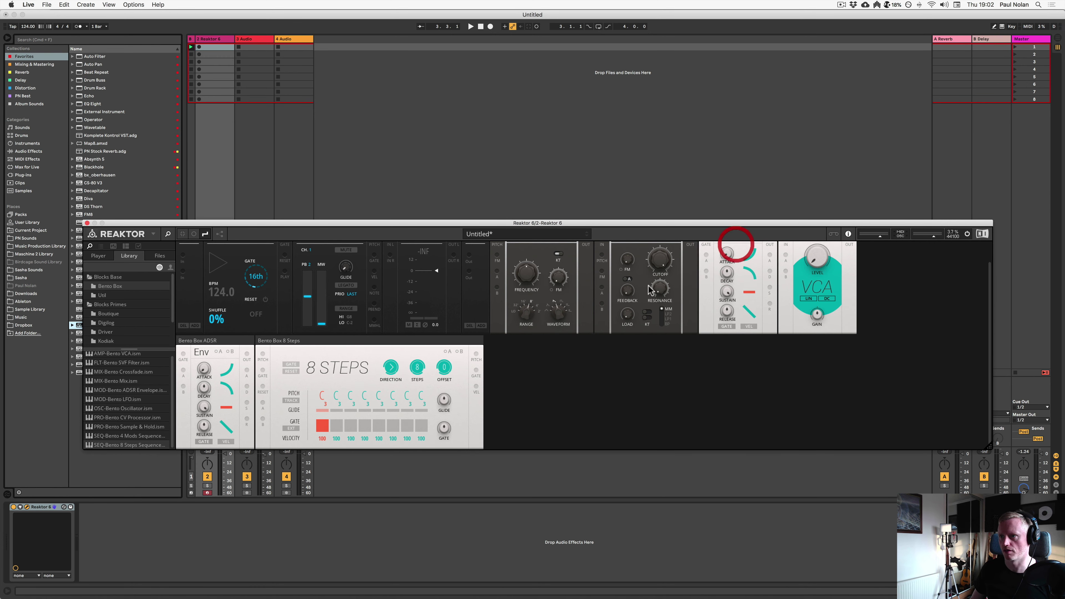
pyautogui.moveTo(243, 340); pyautogui.dragTo(791, 245)
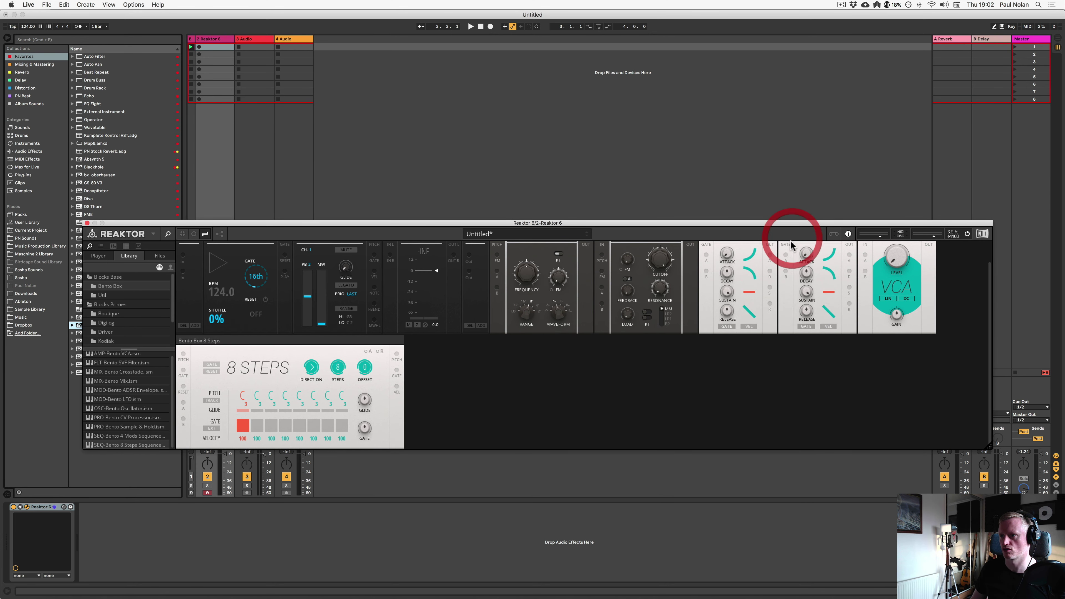
pyautogui.moveTo(988, 446); pyautogui.dragTo(992, 492)
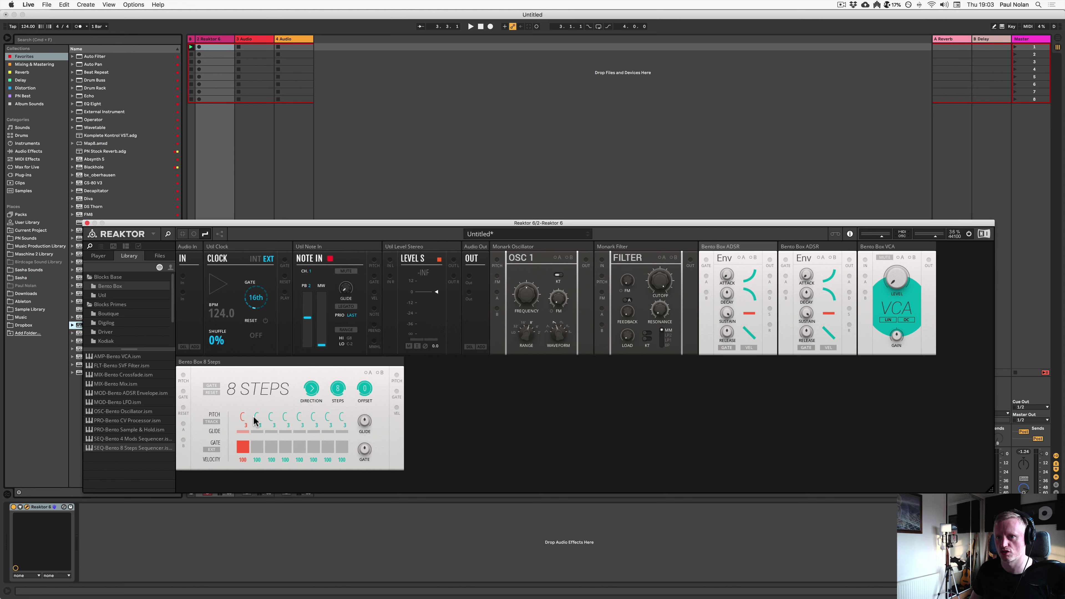
# Turn on the gates of steps 2 to 8 in the sequencer, and briefly run Live's transport to test the external clock
pyautogui.moveTo(256, 449); pyautogui.dragTo(342, 447)
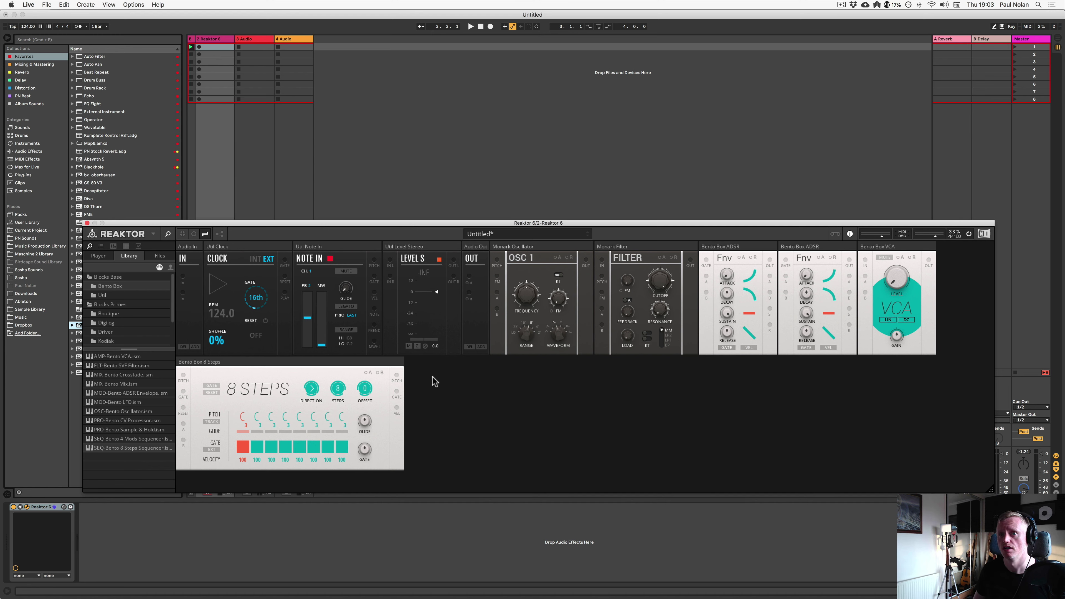
pyautogui.press('space')
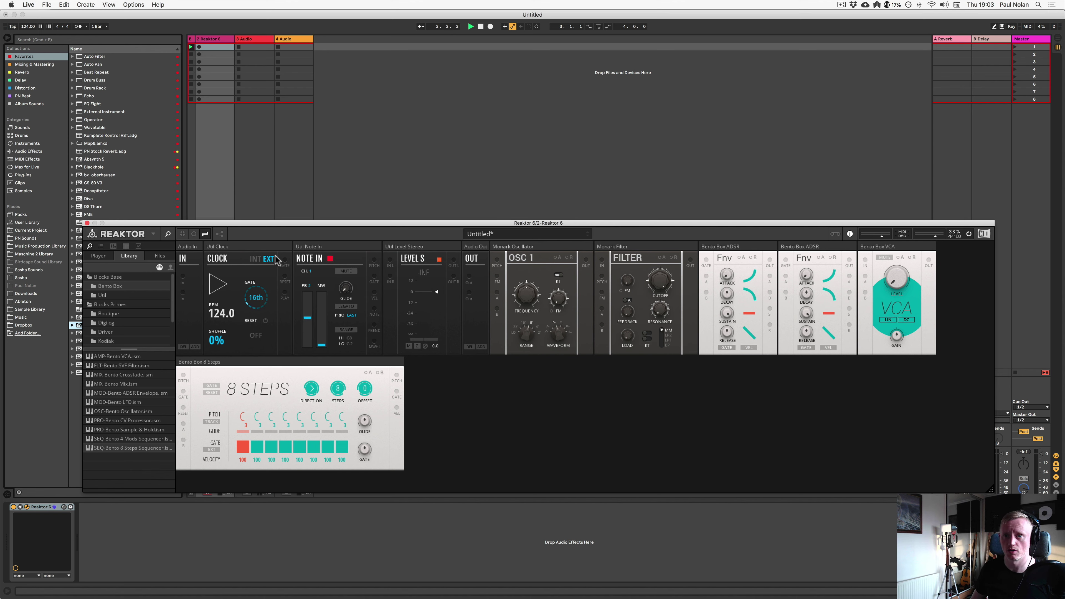
pyautogui.press('space')
pyautogui.moveTo(246, 303)
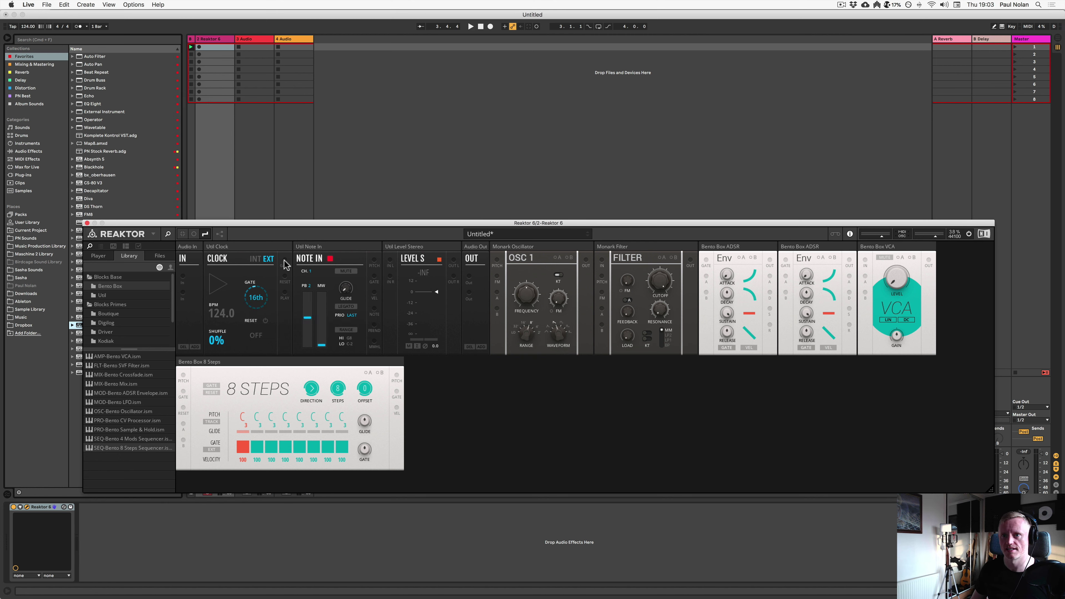
pyautogui.moveTo(285, 265)
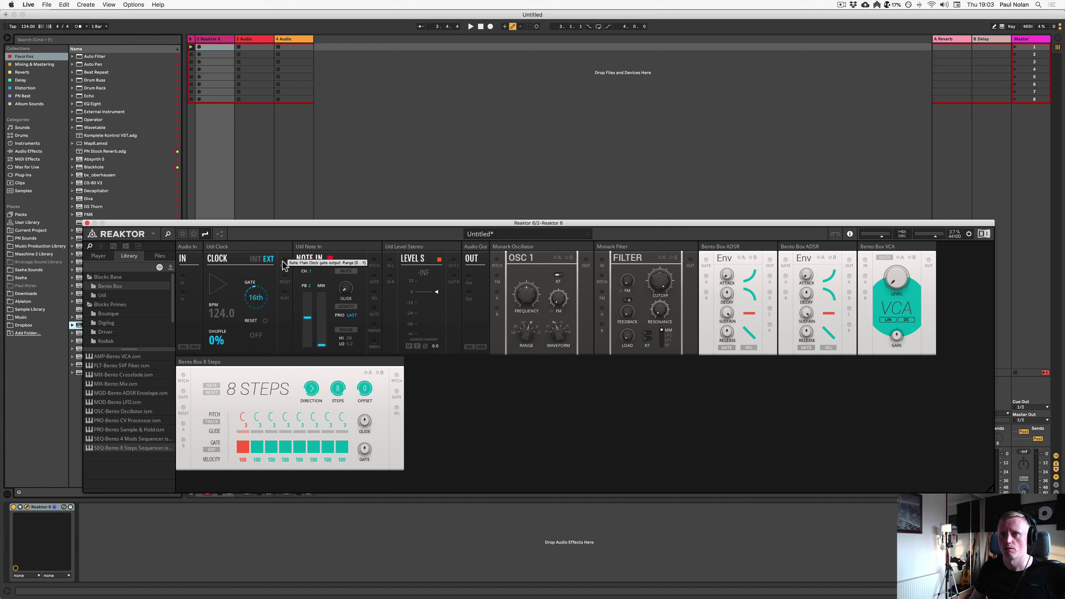
# Wire the Clock's gate output to the 8 Steps sequencer's Gate input, colour the wire blue, and test it with Live's transport
pyautogui.moveTo(284, 262); pyautogui.dragTo(183, 392)
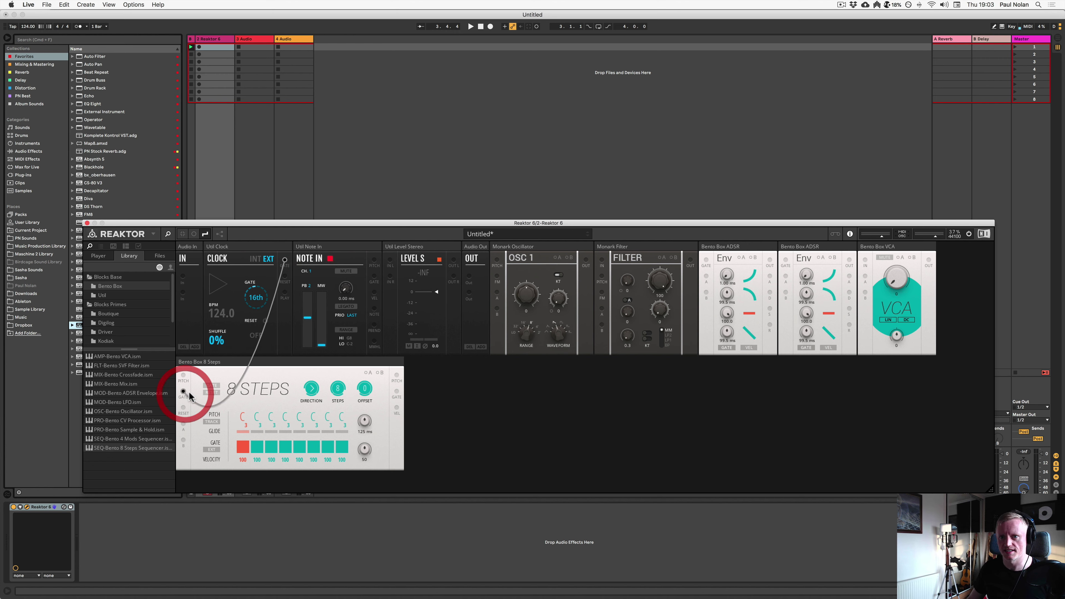
pyautogui.rightClick(284, 262)
pyautogui.moveTo(306, 260)
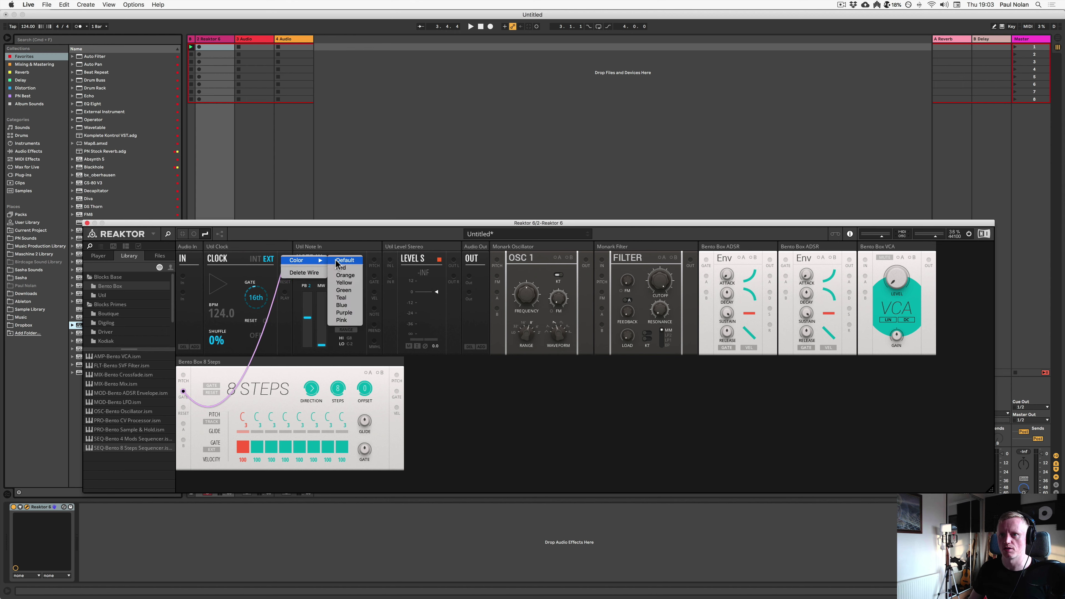
pyautogui.click(351, 307)
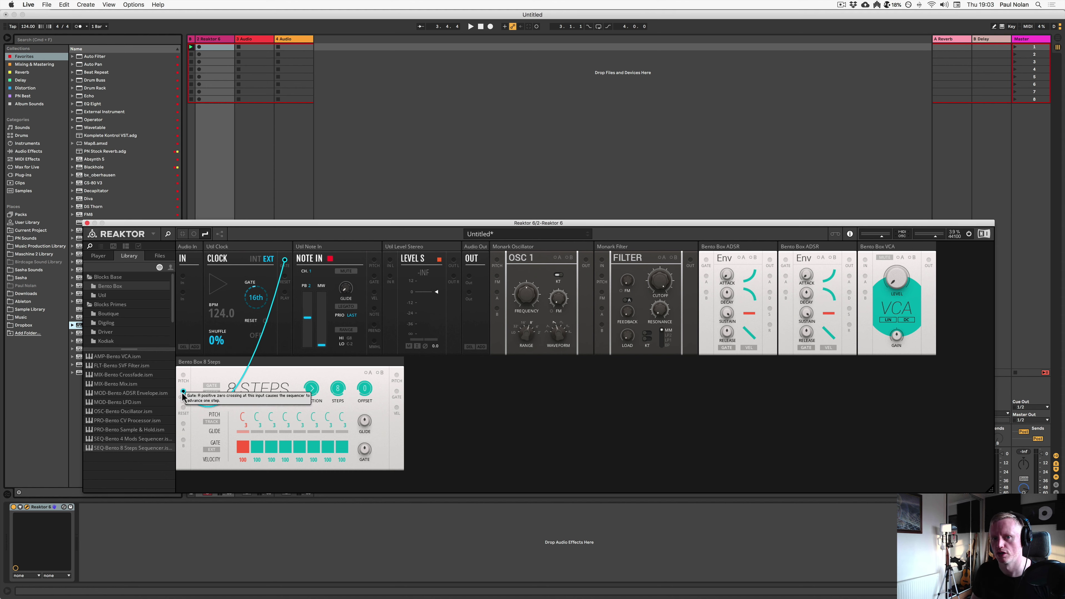
pyautogui.moveTo(184, 394); pyautogui.dragTo(183, 391)
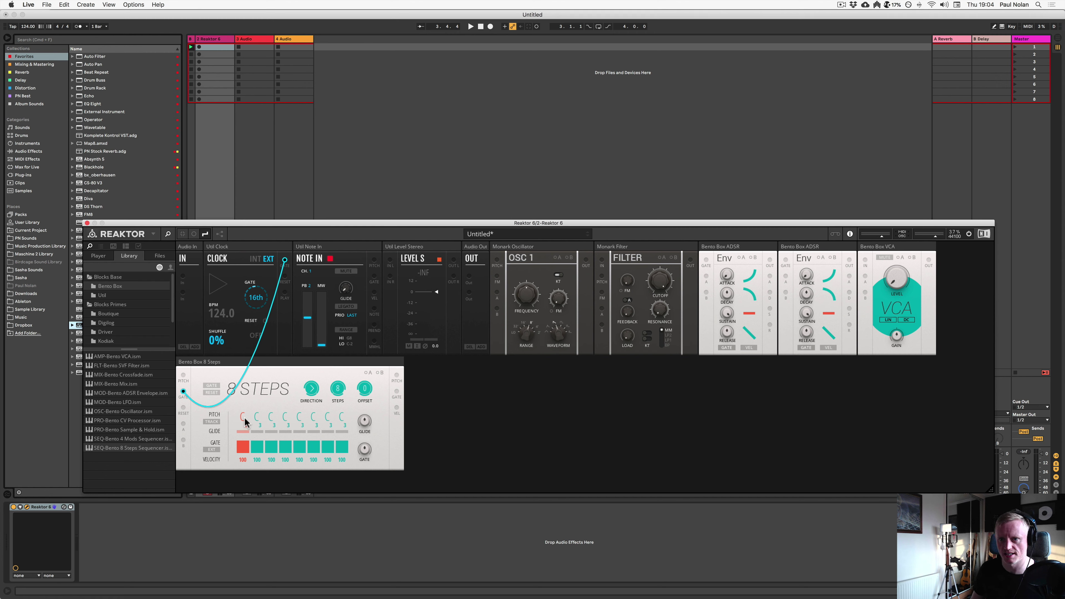
pyautogui.press('space')
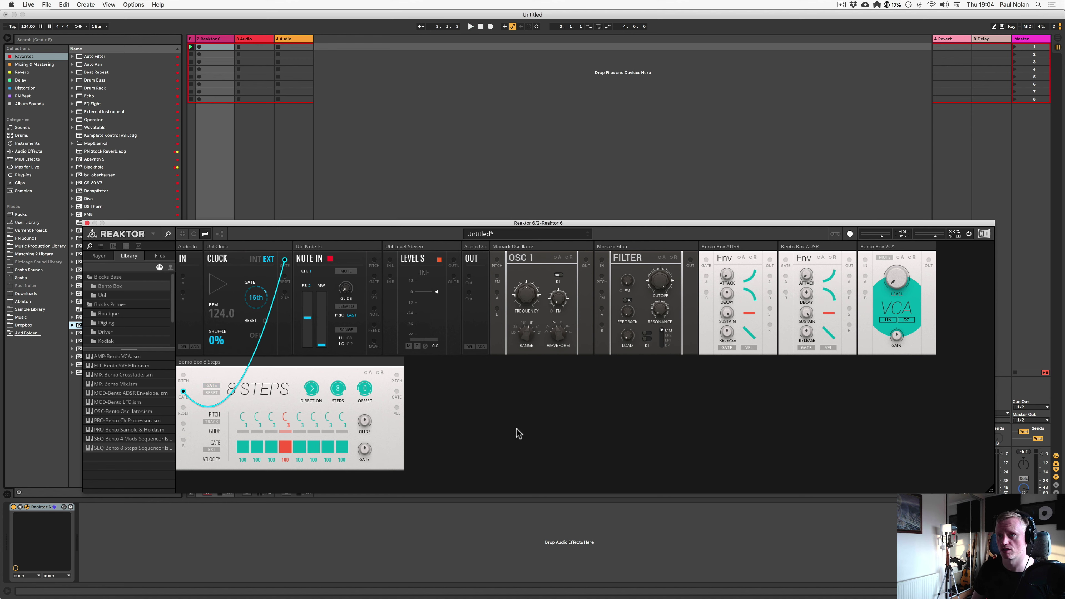
# Patch the sequencer's Pitch output to the Monark Oscillator's pitch input, and chain the oscillator through the filter into the VCA
pyautogui.moveTo(396, 375); pyautogui.dragTo(497, 259)
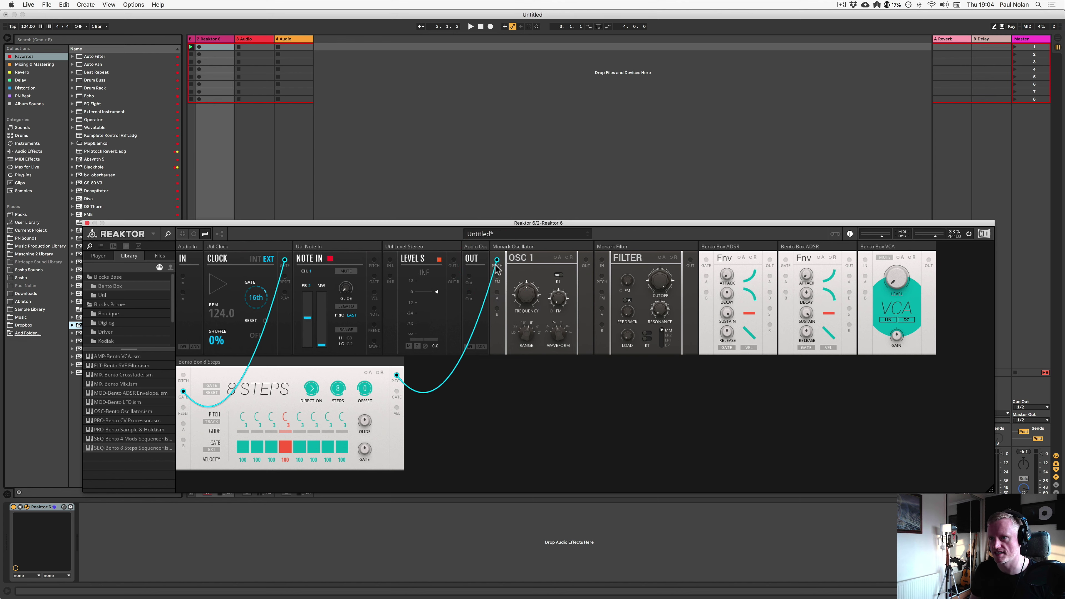
pyautogui.moveTo(585, 260)
pyautogui.mouseDown()
pyautogui.moveTo(589, 277)
pyautogui.moveTo(602, 260)
pyautogui.mouseUp()
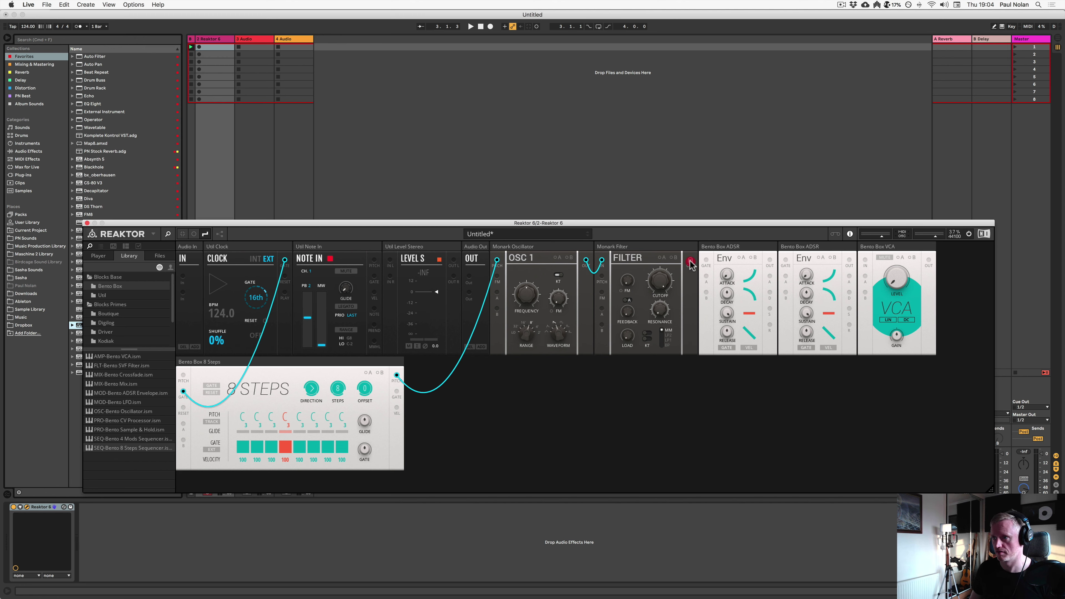
pyautogui.moveTo(690, 262); pyautogui.dragTo(864, 262)
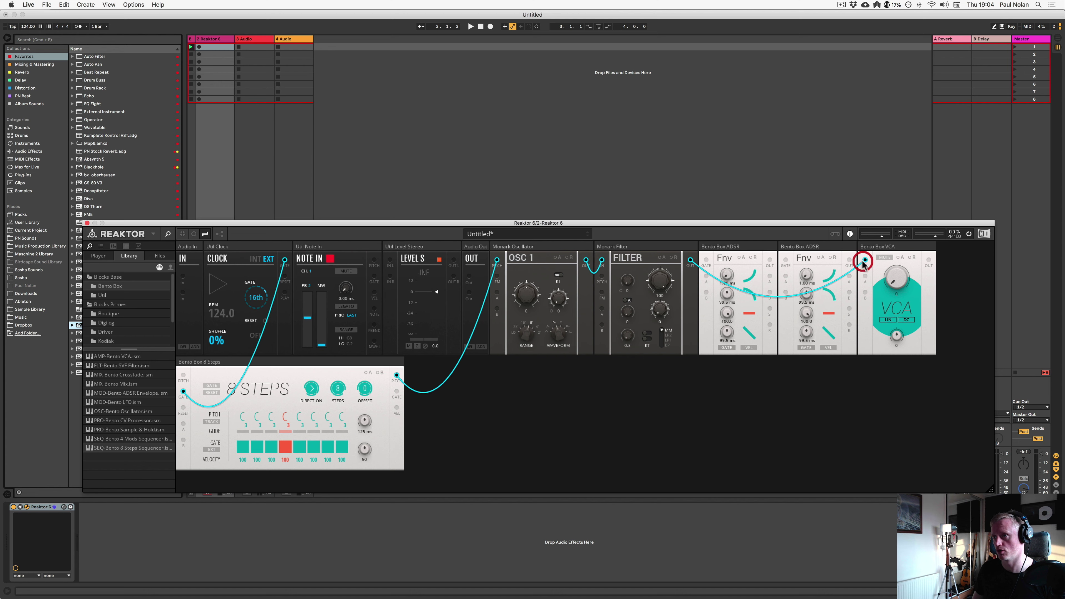
# Place the Audio Out block after the VCA and wire the VCA output to both of its inputs
pyautogui.moveTo(488, 248); pyautogui.dragTo(944, 251)
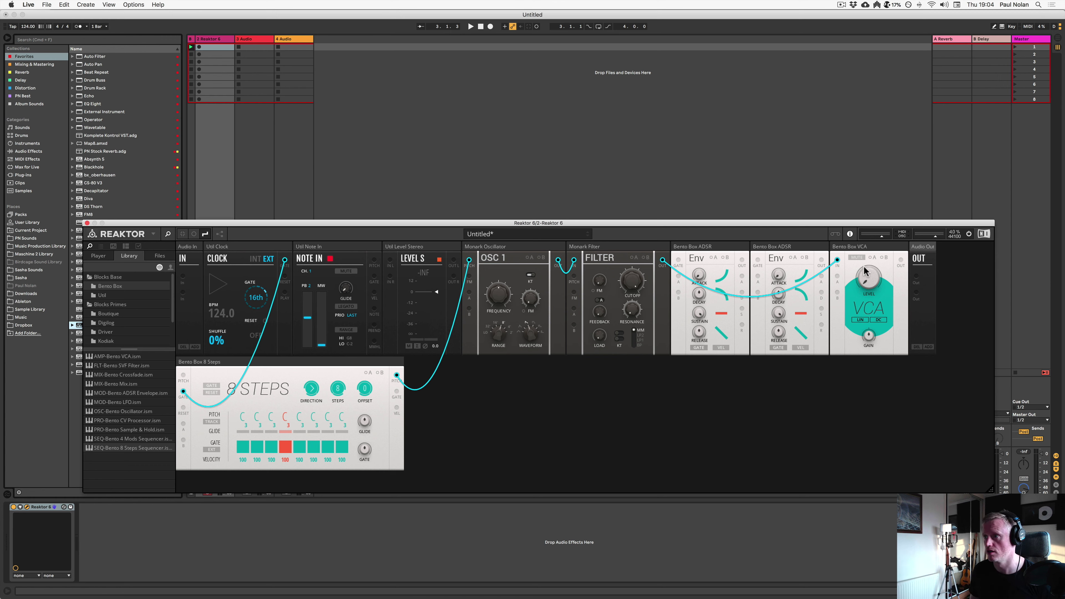
pyautogui.moveTo(900, 259); pyautogui.dragTo(863, 302)
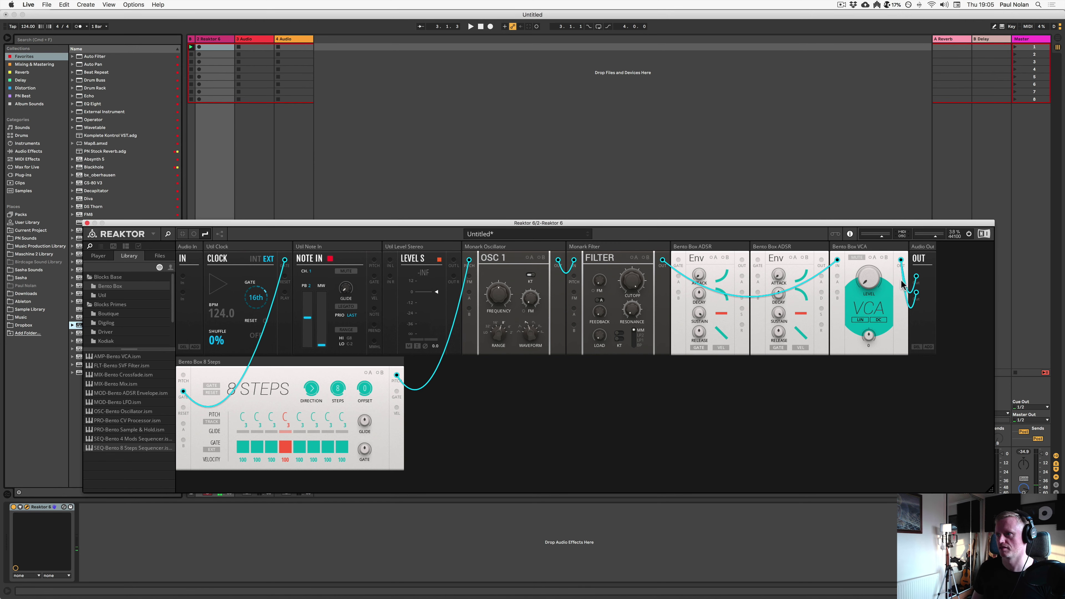
pyautogui.moveTo(821, 226); pyautogui.dragTo(844, 252)
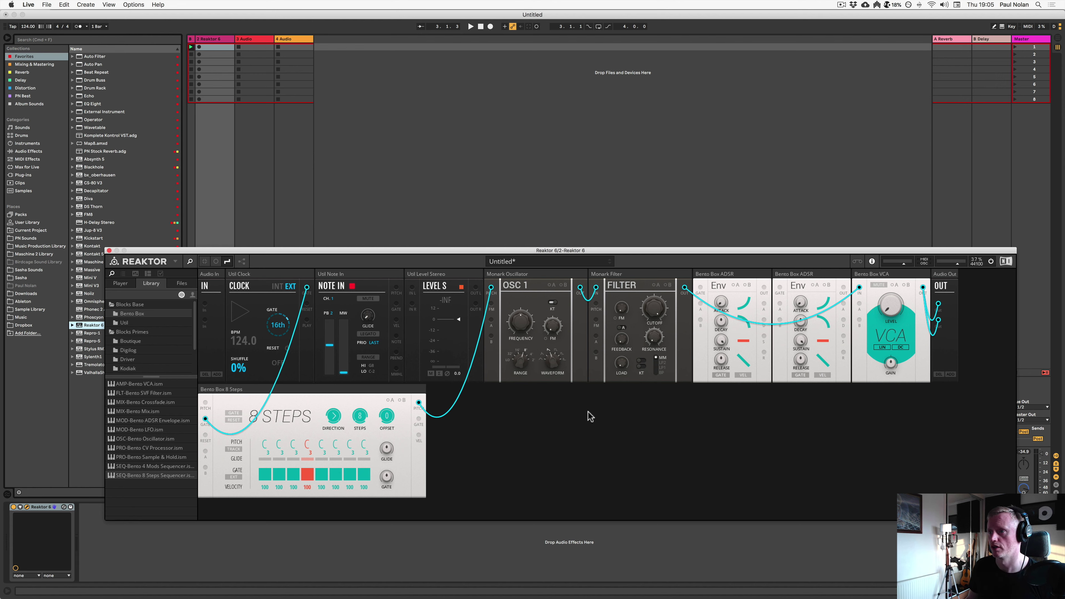
pyautogui.click(732, 269)
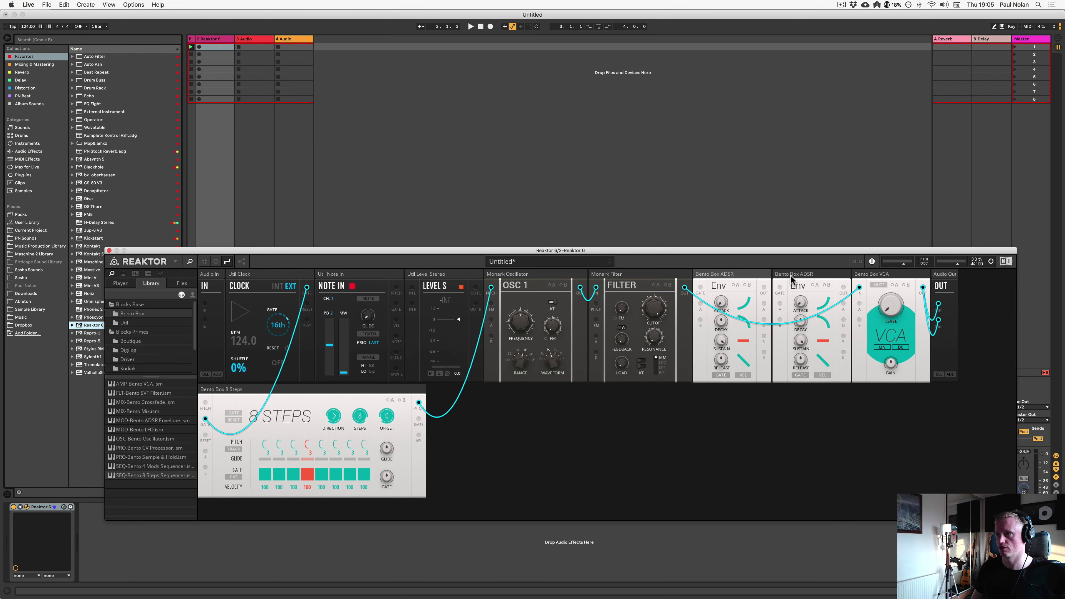
pyautogui.click(790, 276)
pyautogui.click(737, 278)
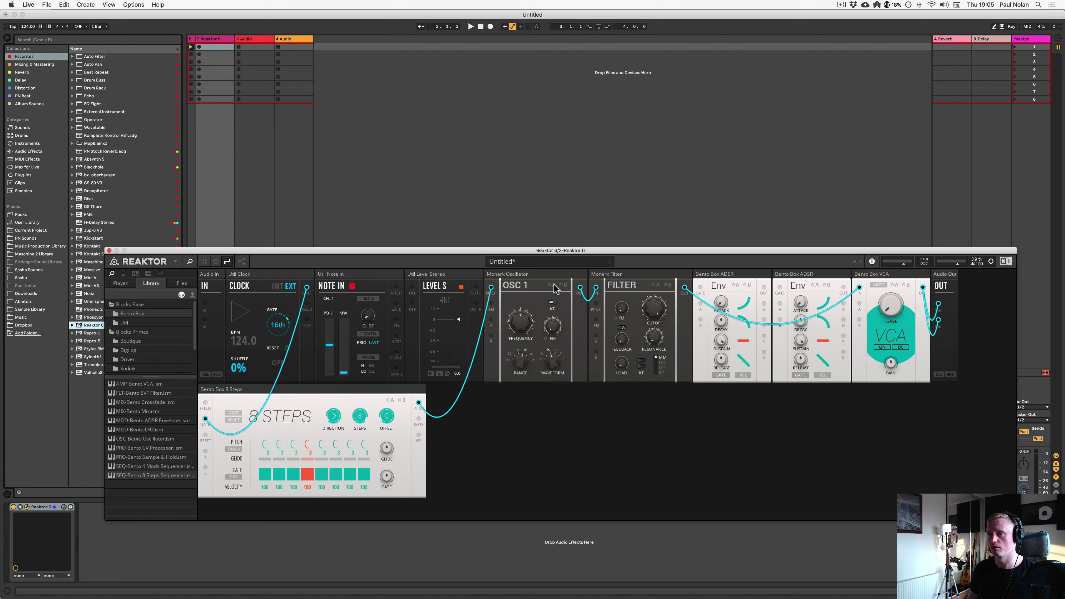
pyautogui.click(771, 278)
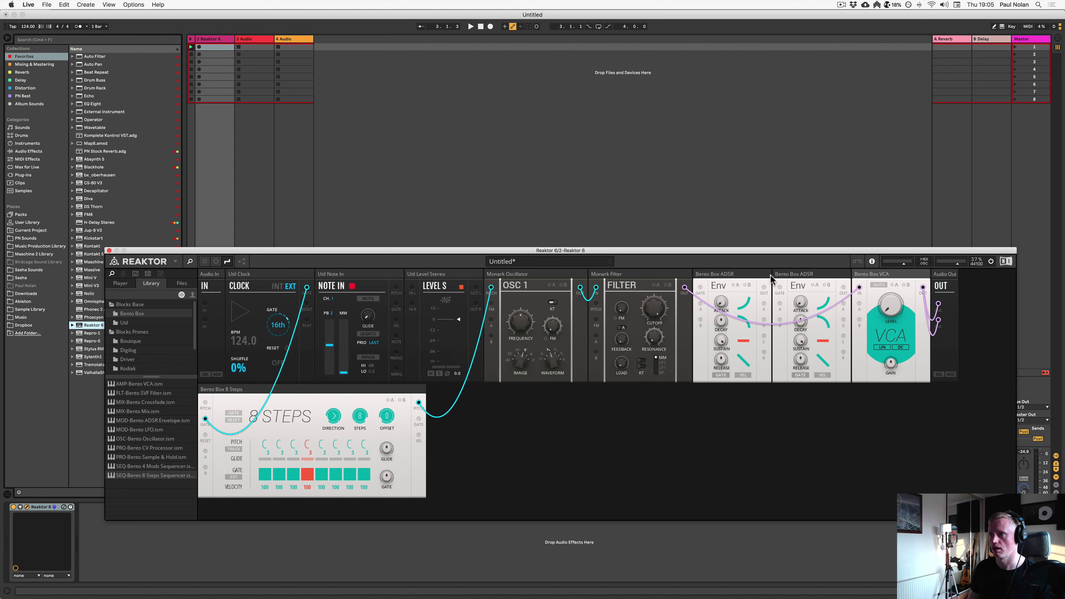
pyautogui.click(728, 277)
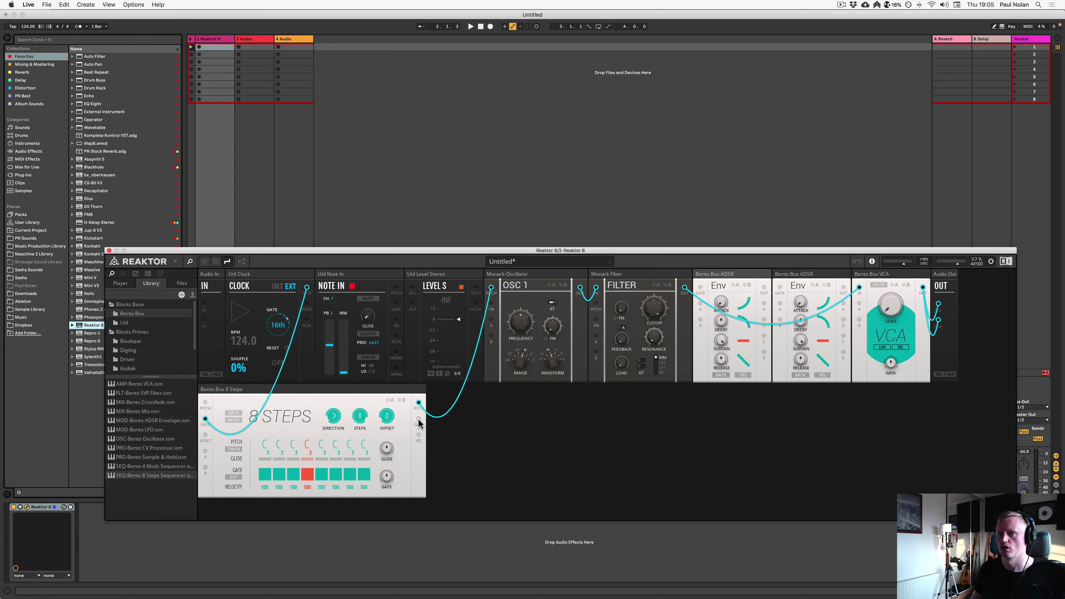
# Connect the sequencer's Gate output to the gate inputs of both ADSR envelopes using red wires
pyautogui.moveTo(419, 420); pyautogui.dragTo(700, 289)
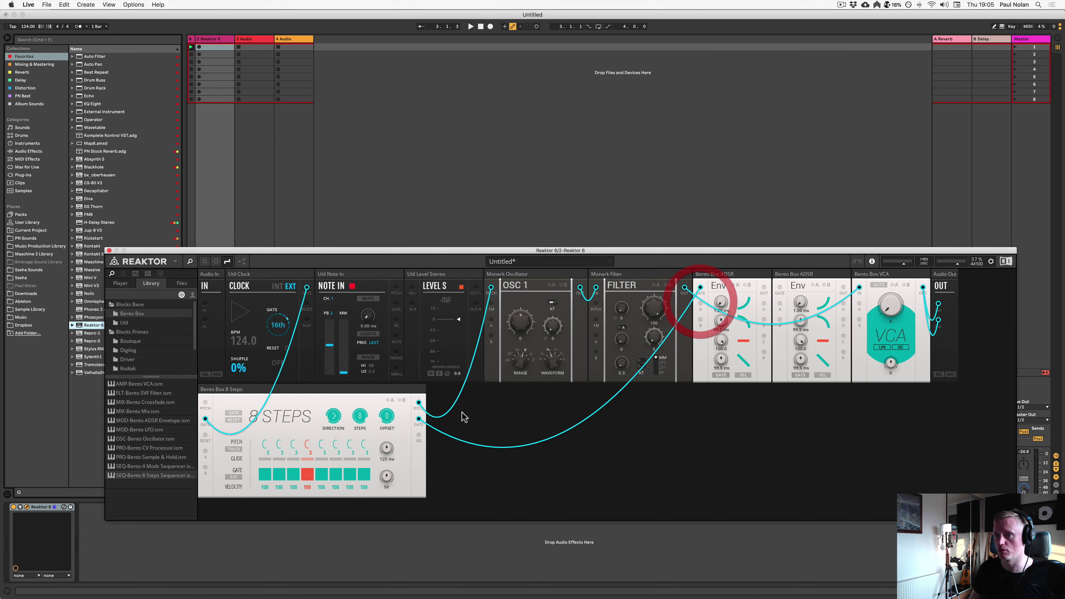
pyautogui.moveTo(418, 419); pyautogui.dragTo(780, 288)
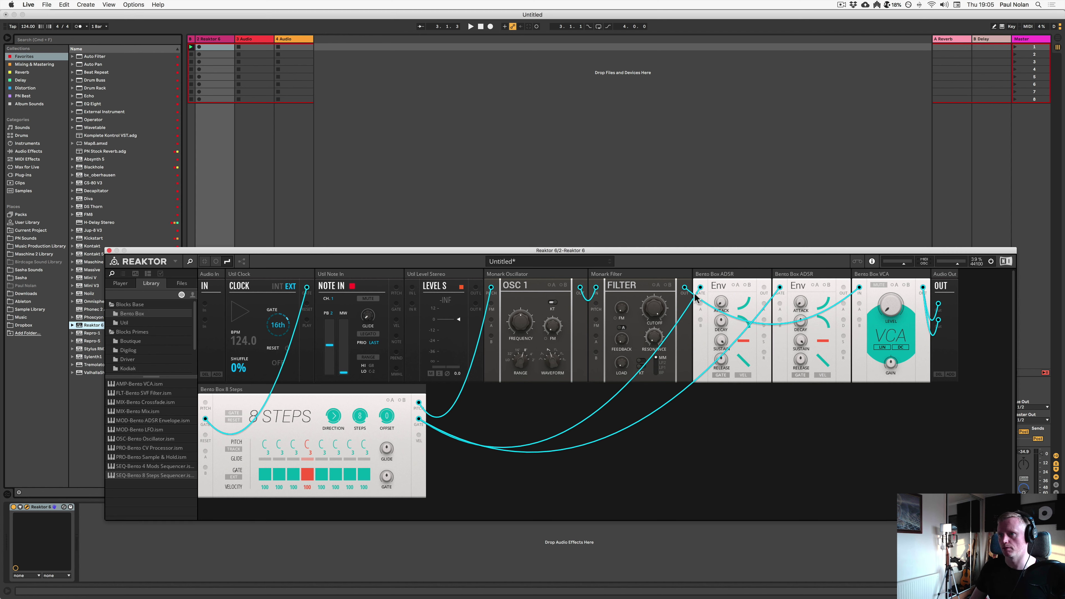
pyautogui.rightClick(700, 290)
pyautogui.moveTo(712, 287)
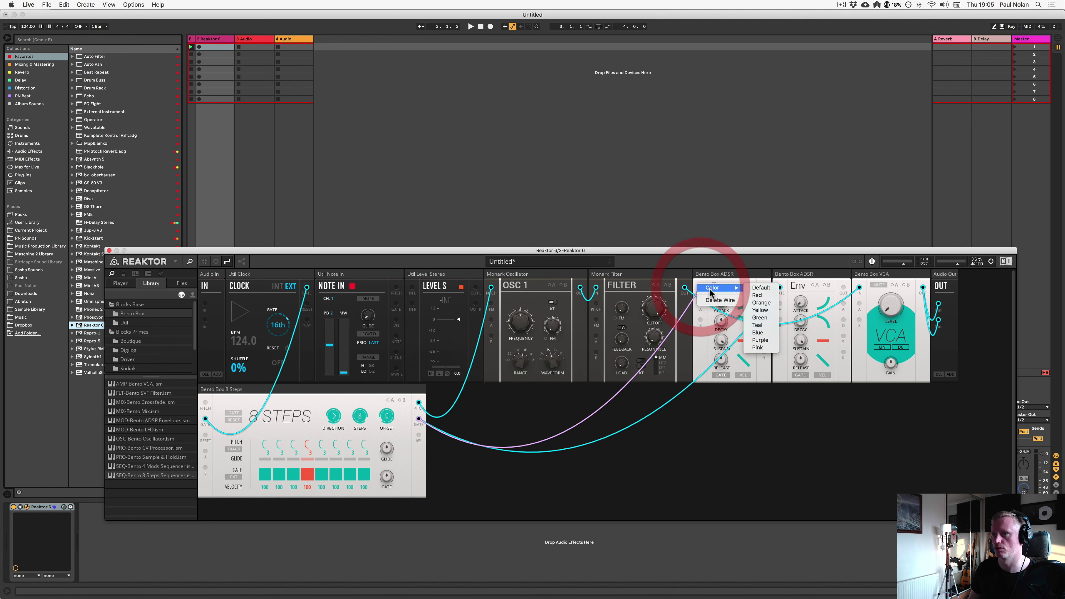
pyautogui.click(762, 296)
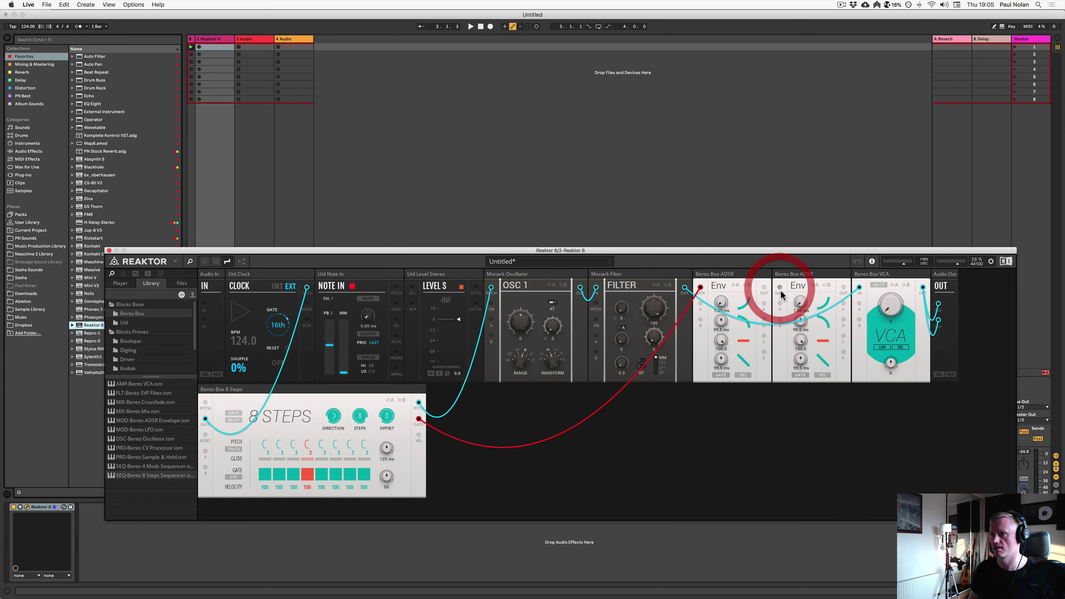
pyautogui.moveTo(418, 419); pyautogui.dragTo(753, 328)
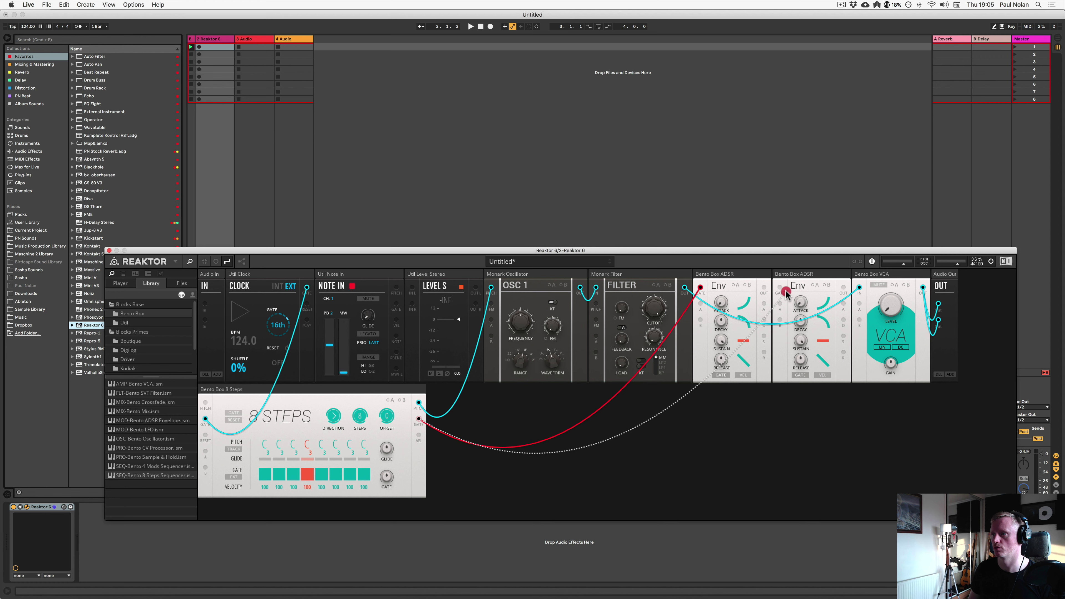
pyautogui.moveTo(785, 293); pyautogui.dragTo(779, 288)
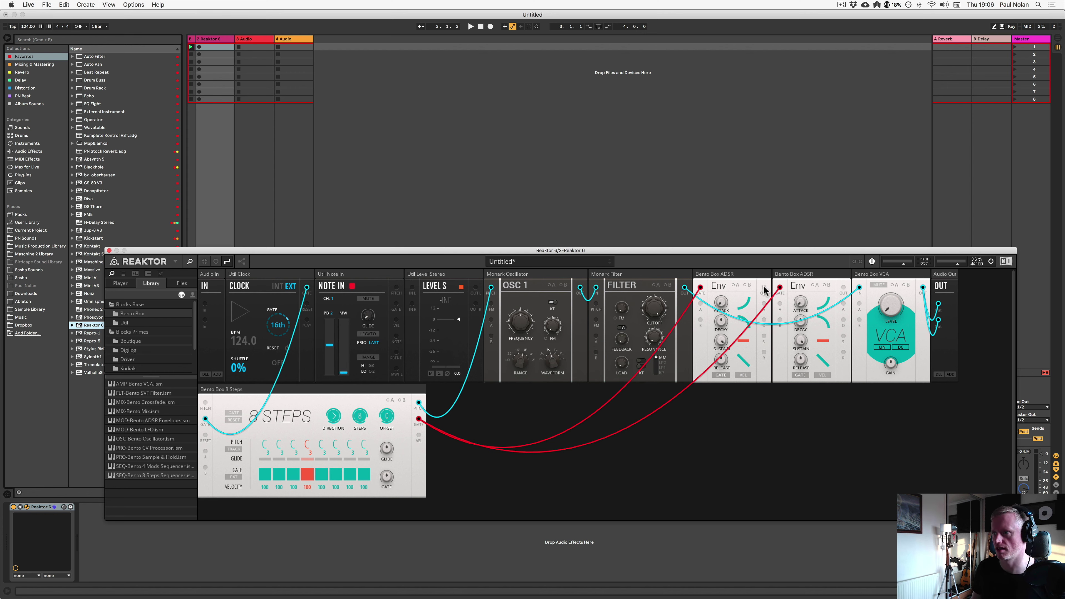
# Wire the second envelope's output to the VCA's A modulation input and colour the wire yellow
pyautogui.moveTo(843, 286); pyautogui.dragTo(856, 305)
pyautogui.rightClick(842, 286)
pyautogui.moveTo(857, 290)
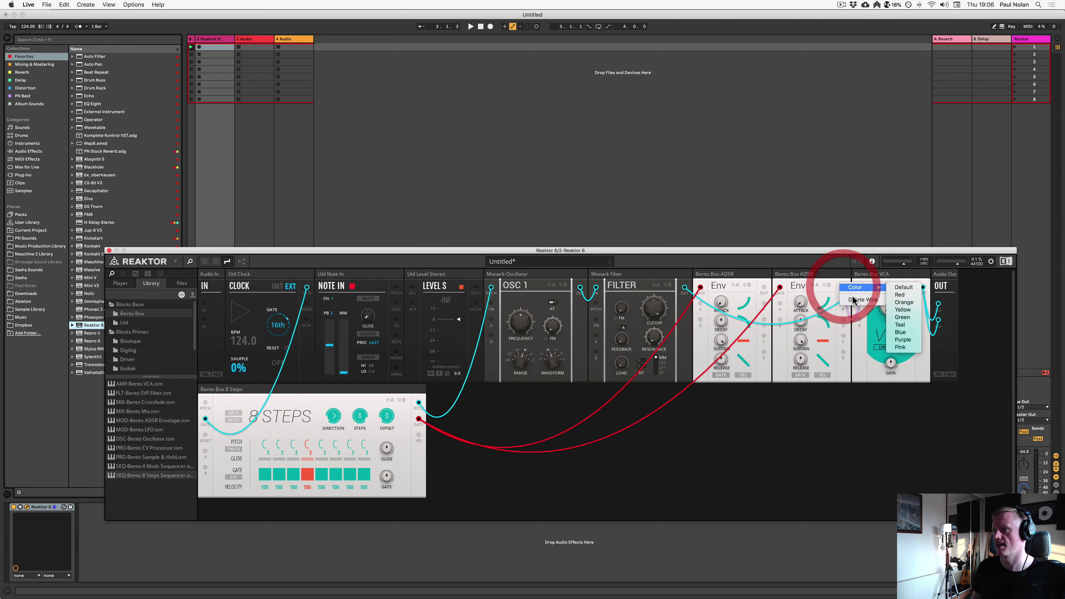
pyautogui.click(910, 310)
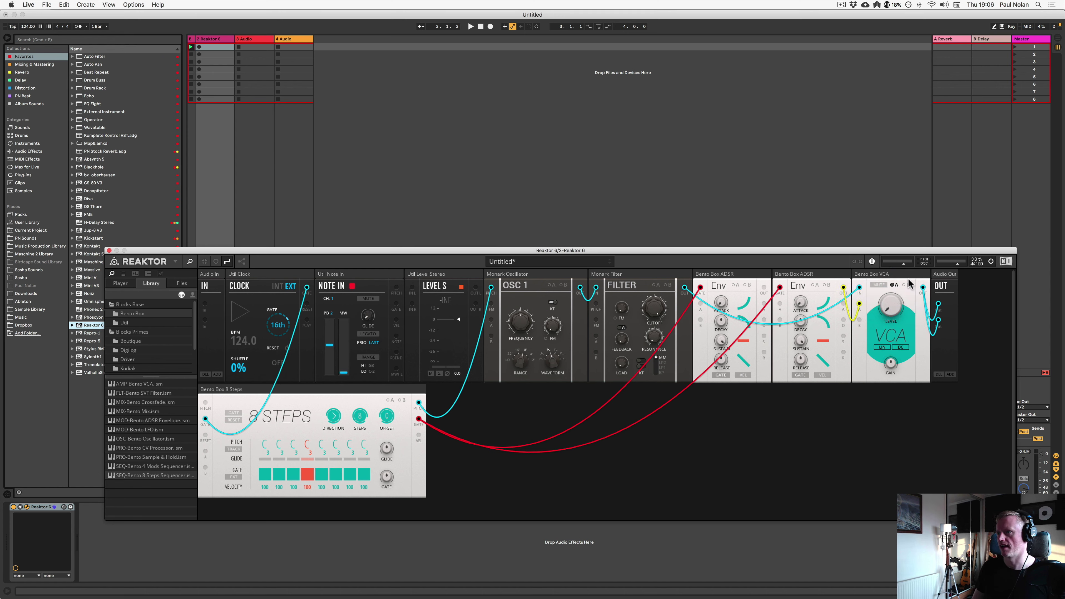
# Select modulation A on the VCA and adjust its amount on Level while Live's transport runs
pyautogui.click(894, 285)
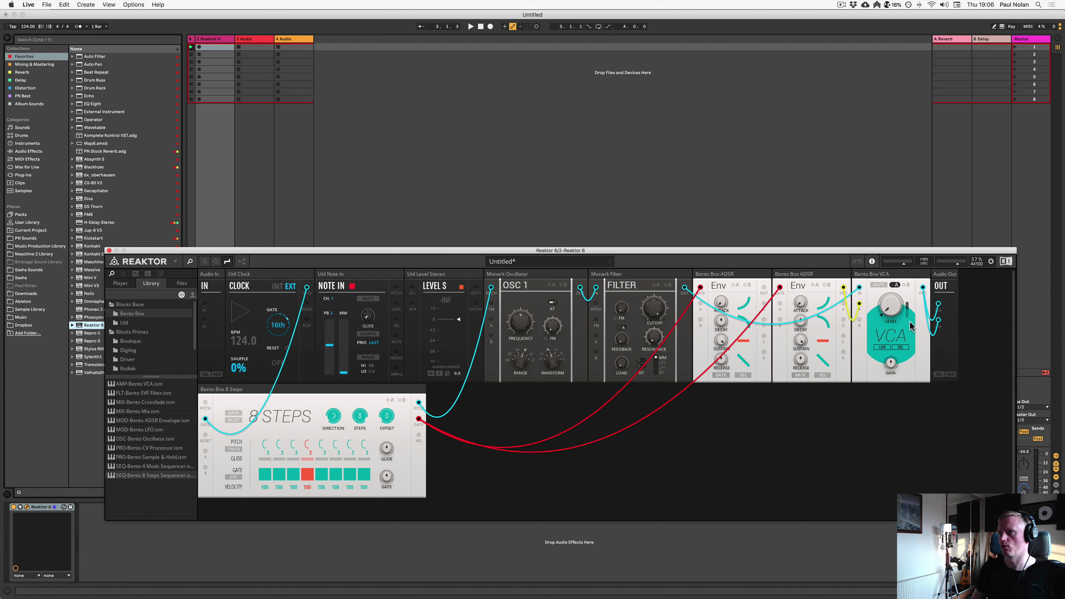
pyautogui.press('space')
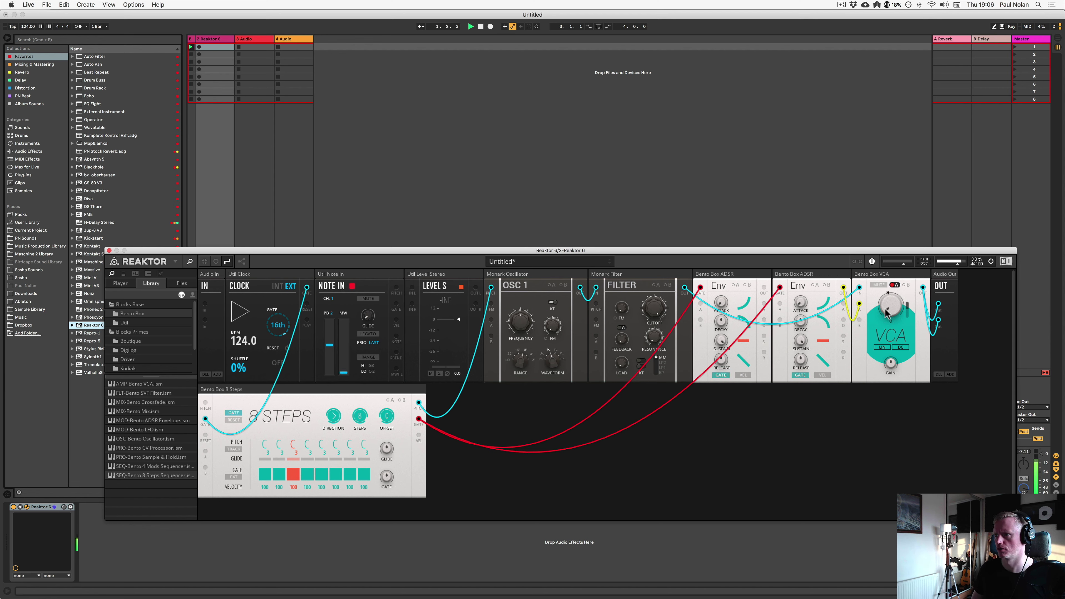
pyautogui.moveTo(905, 311)
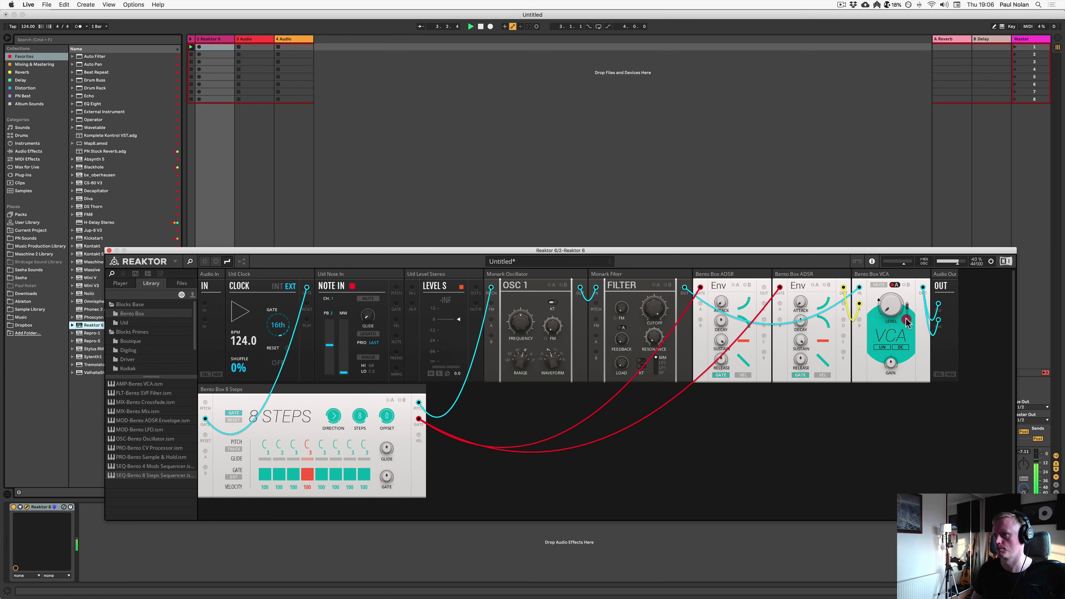
pyautogui.moveTo(905, 311); pyautogui.dragTo(907, 332)
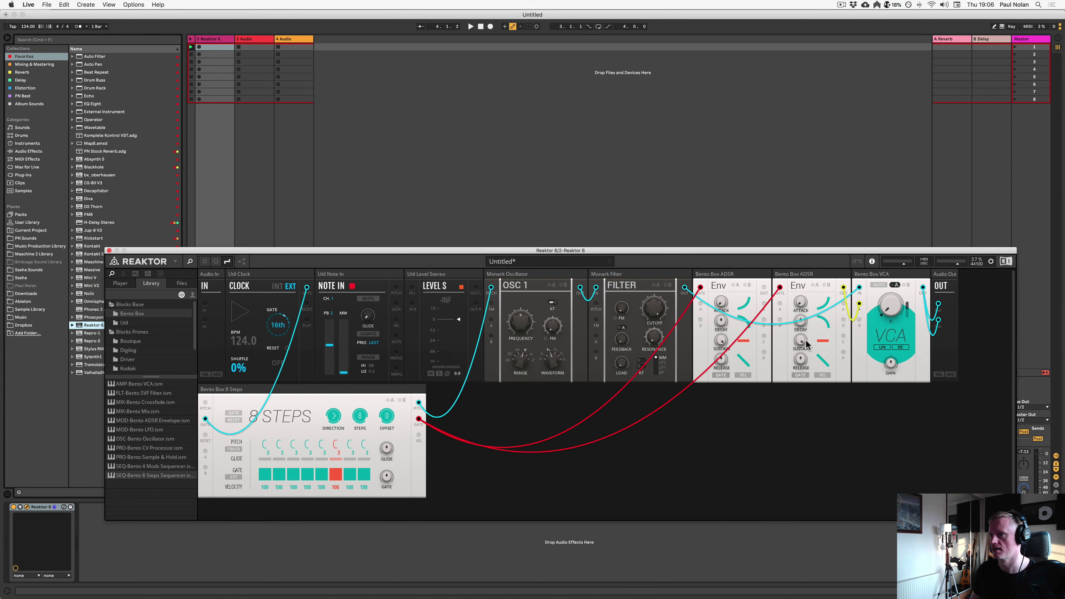
pyautogui.click(799, 501)
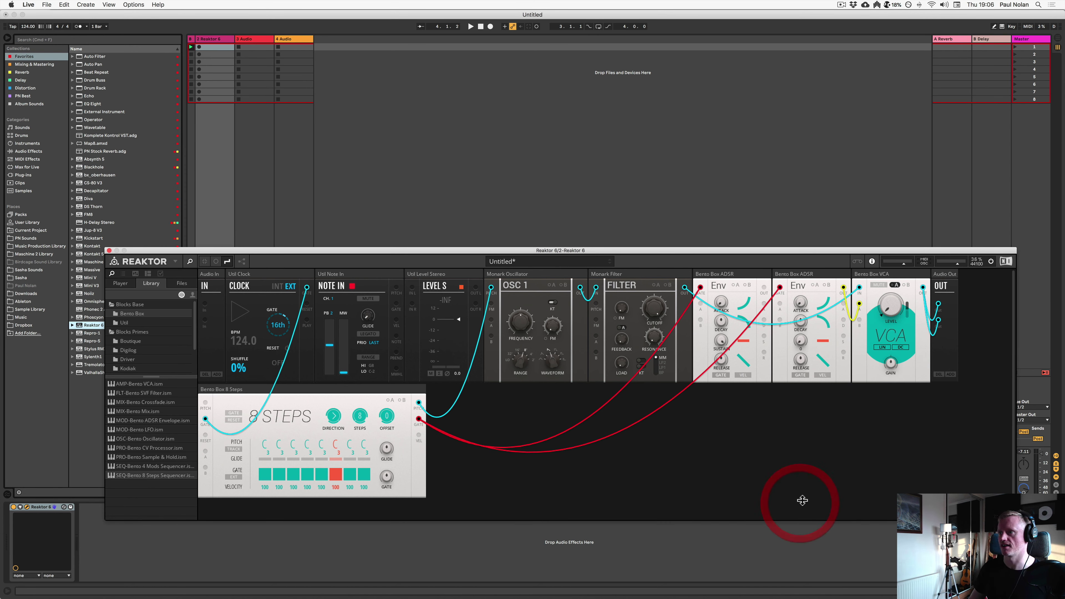
# Run Live's transport and adjust the second envelope's Decay and Release and the Monark Oscillator's Range by ear
pyautogui.press('space')
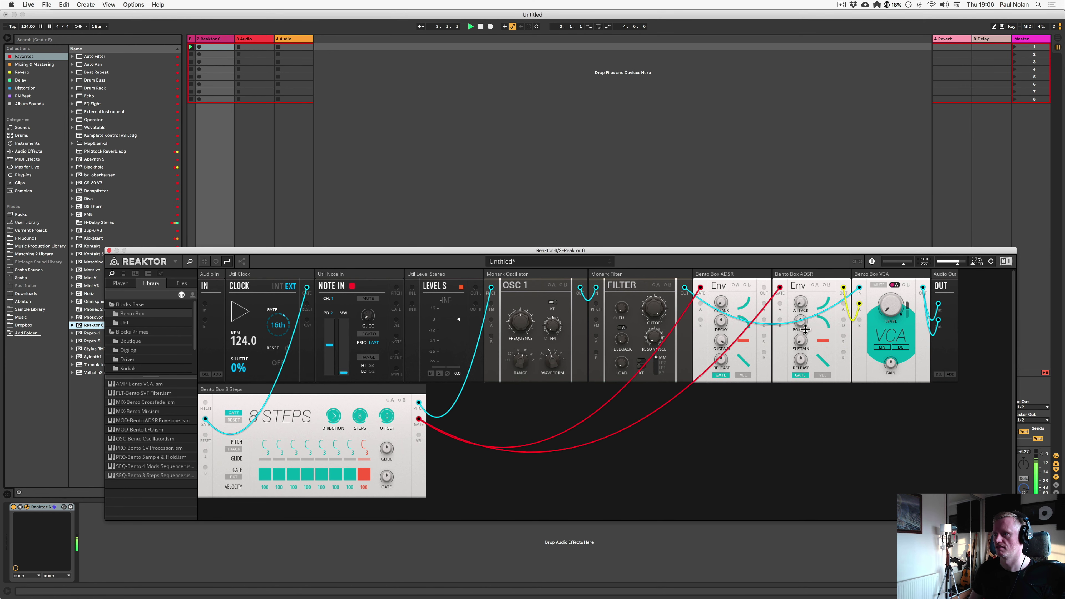
pyautogui.moveTo(801, 330); pyautogui.dragTo(802, 325)
pyautogui.moveTo(799, 364); pyautogui.dragTo(799, 369)
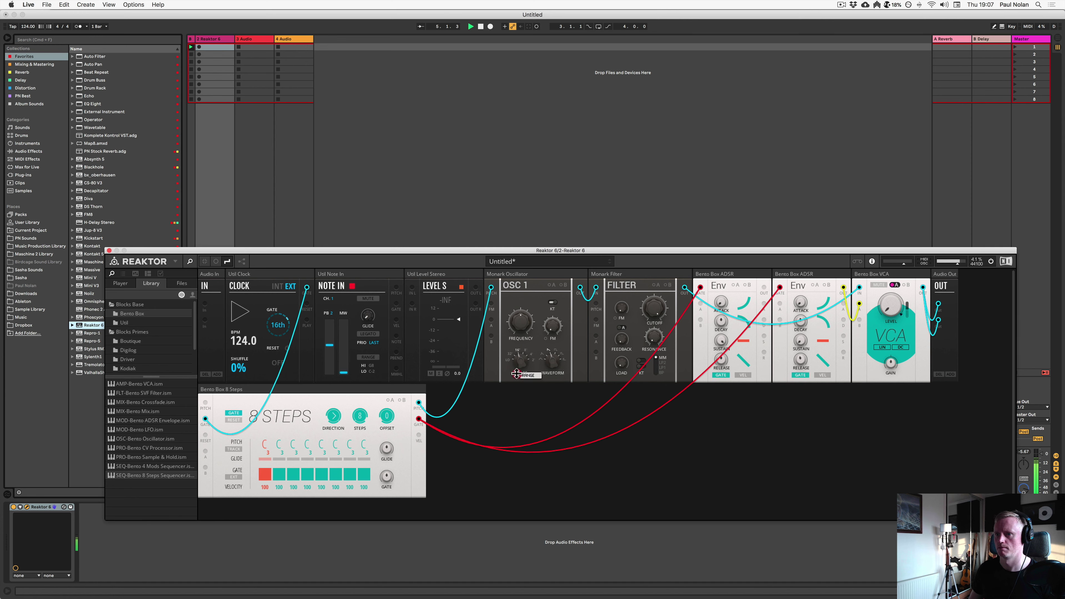
pyautogui.click(518, 374)
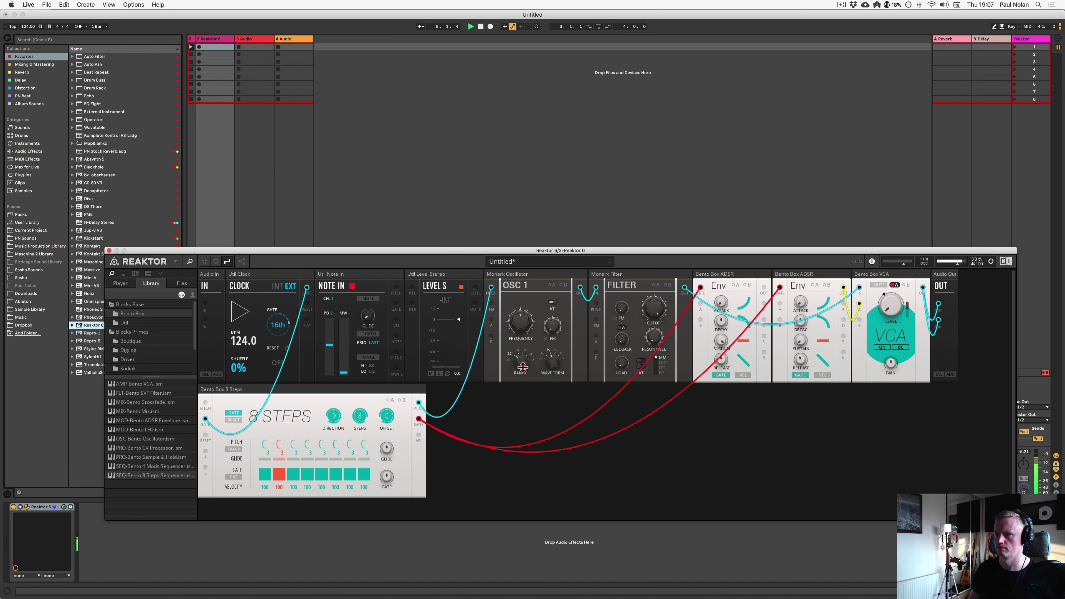
pyautogui.moveTo(526, 361)
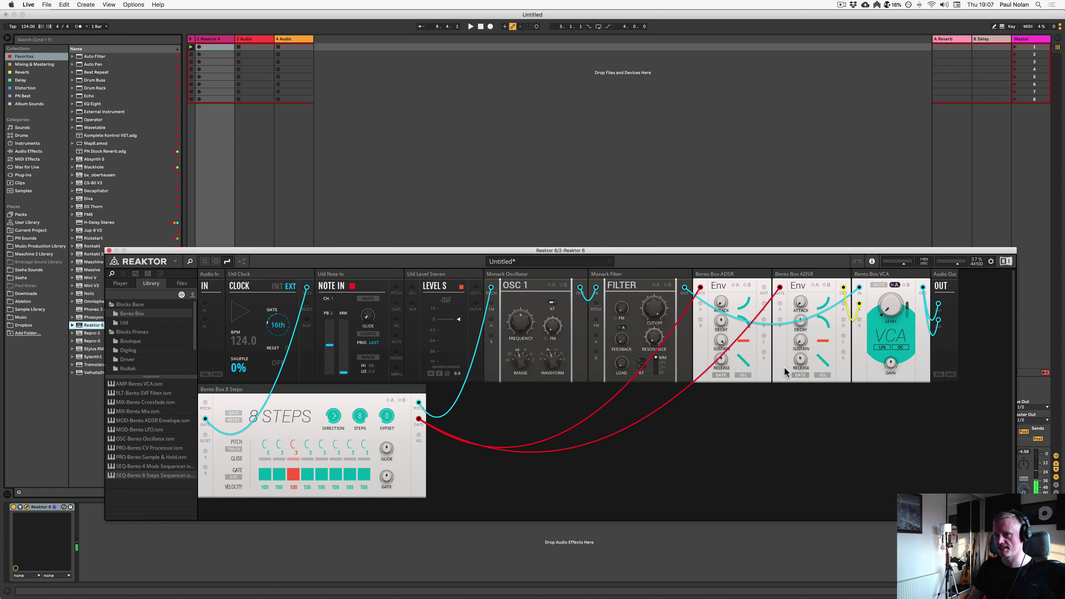
pyautogui.moveTo(340, 463)
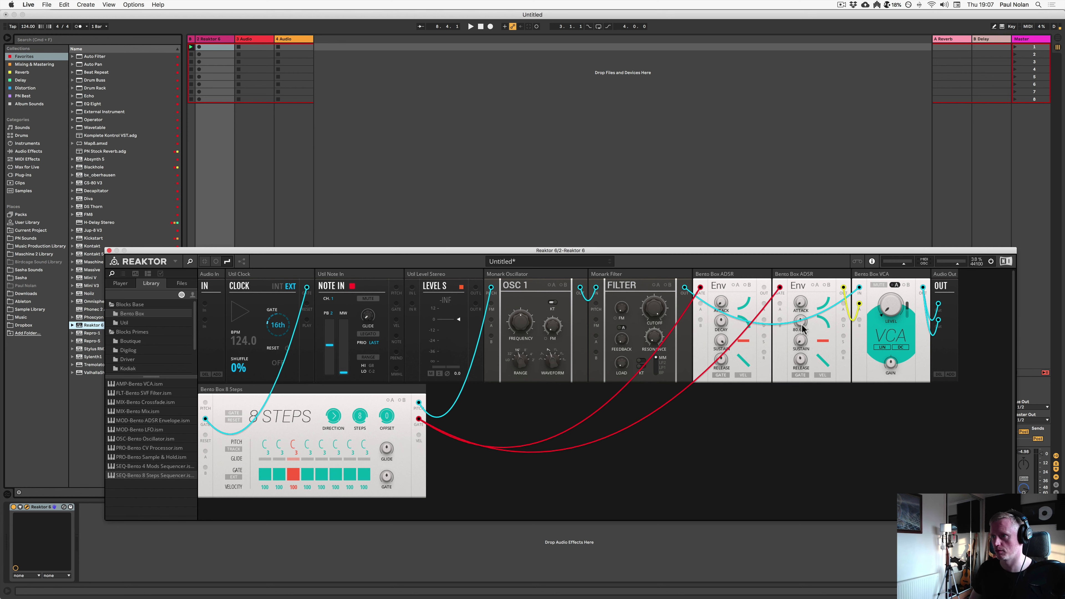
pyautogui.moveTo(801, 329)
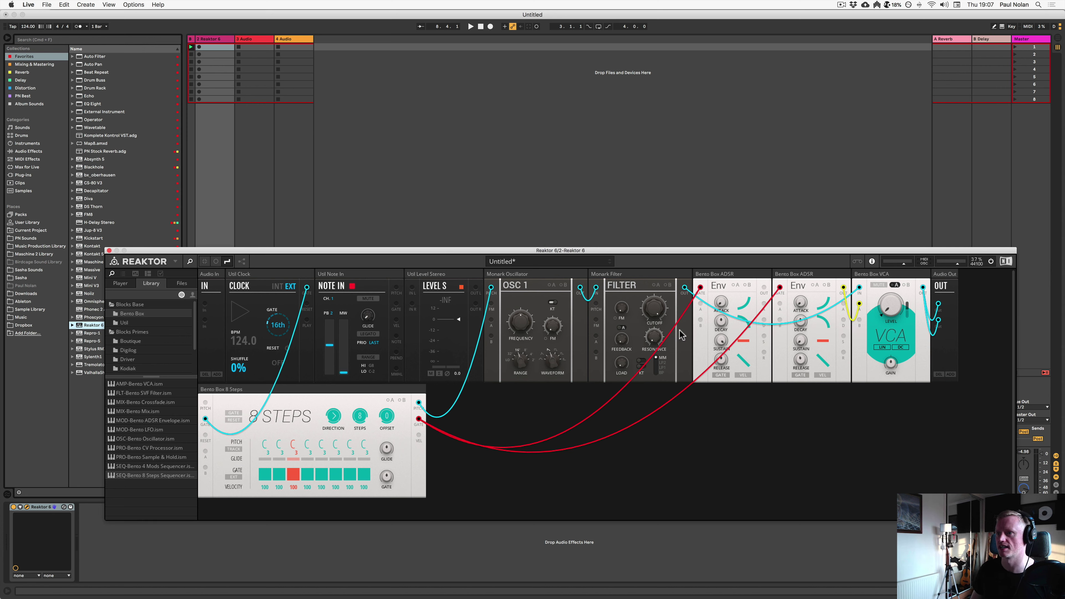
pyautogui.moveTo(659, 306)
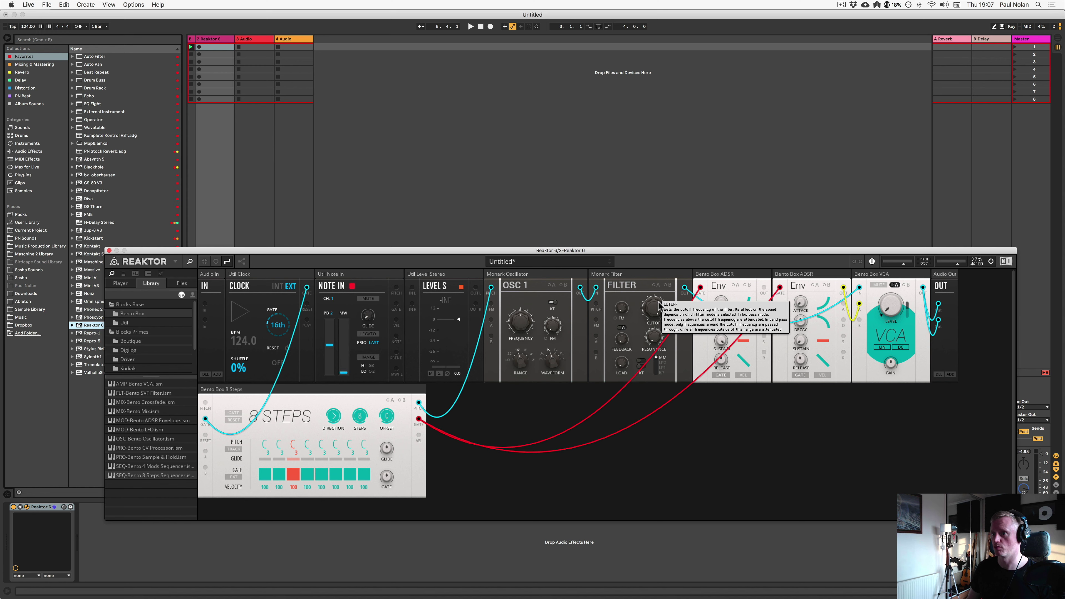
# Run Live's transport and adjust the Monark Filter's Cutoff by ear
pyautogui.press('space')
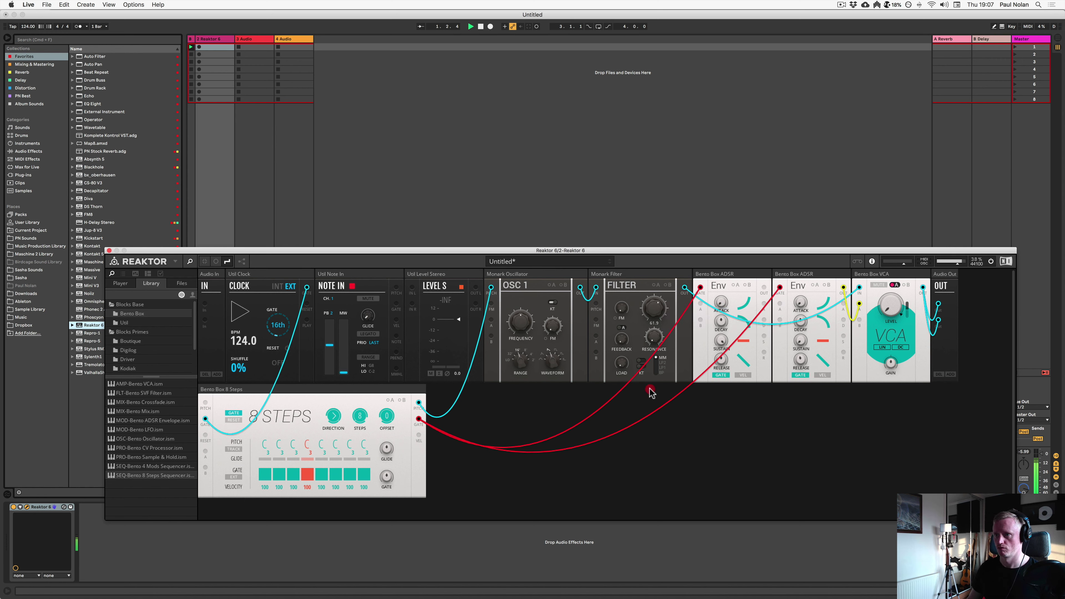
pyautogui.moveTo(654, 425)
pyautogui.mouseDown()
pyautogui.moveTo(658, 454)
pyautogui.moveTo(659, 445)
pyautogui.mouseUp()
pyautogui.press('space')
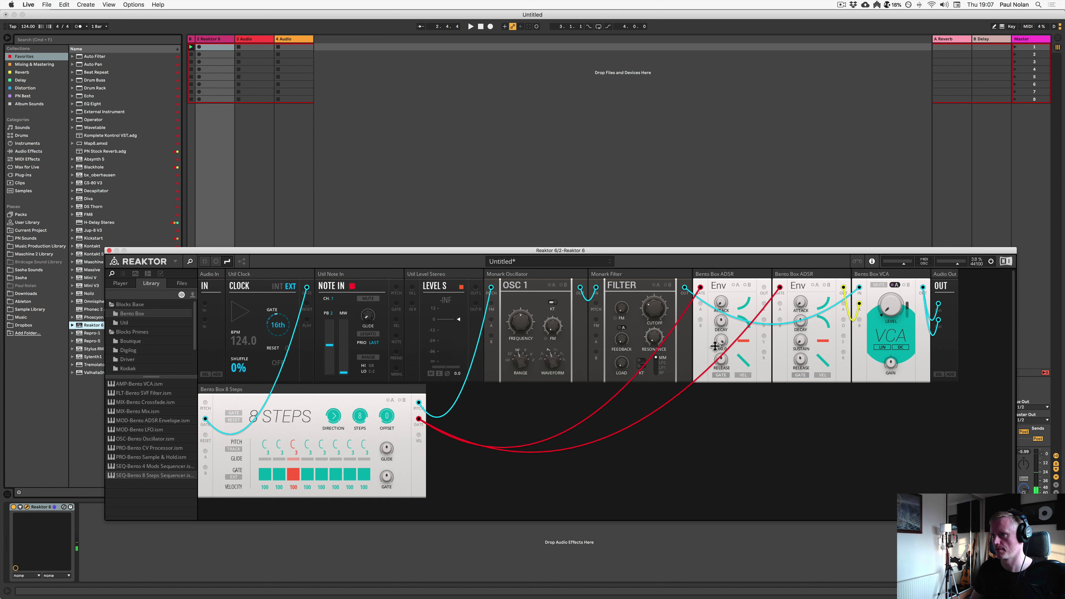
# Wire the first envelope's output to the Monark Filter's A modulation input and colour the wire yellow
pyautogui.moveTo(763, 288); pyautogui.dragTo(595, 336)
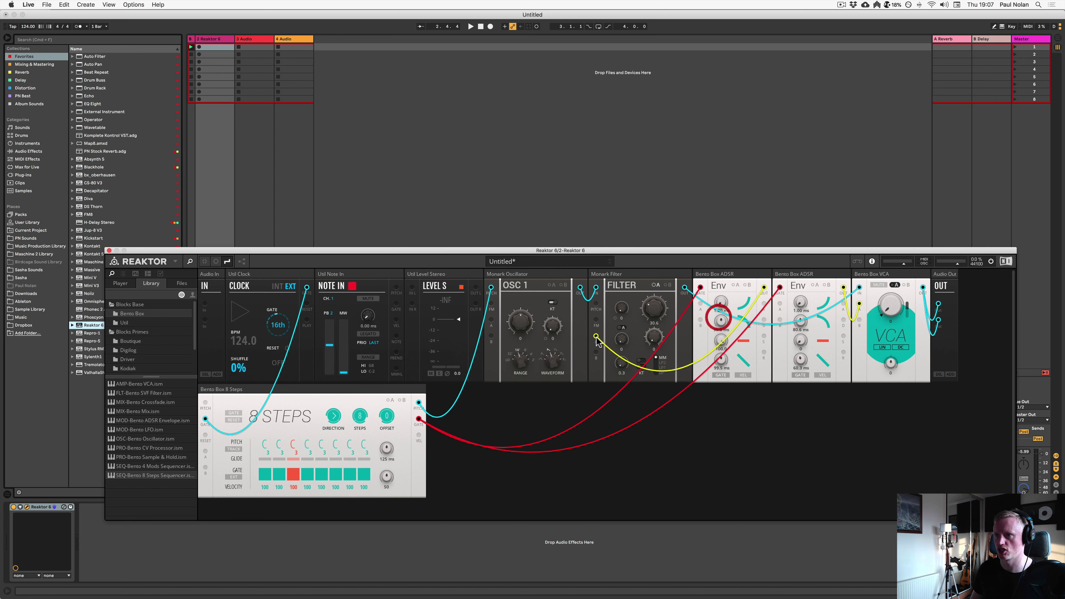
pyautogui.rightClick(763, 290)
pyautogui.moveTo(783, 288)
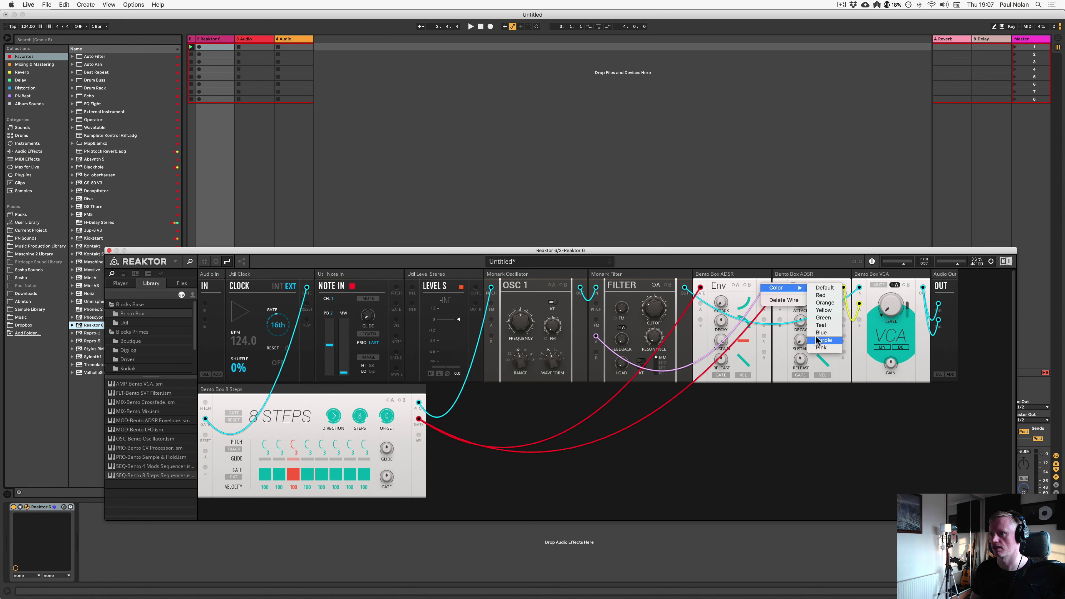
pyautogui.click(824, 311)
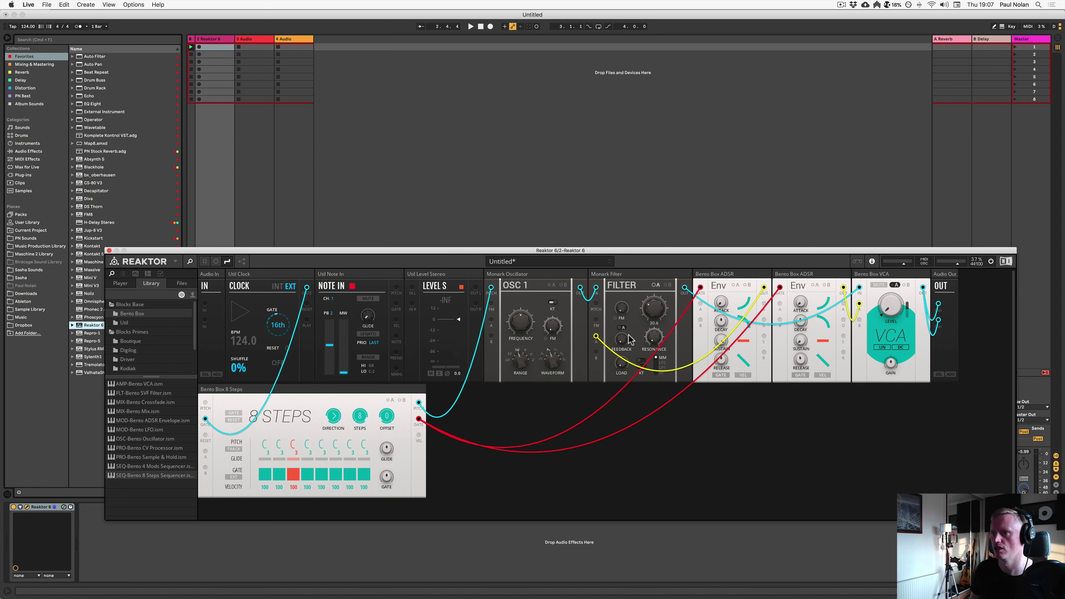
# Select modulation A on the Monark Filter, then adjust its Cutoff amount and the filter mode by ear while Live's transport runs
pyautogui.click(654, 285)
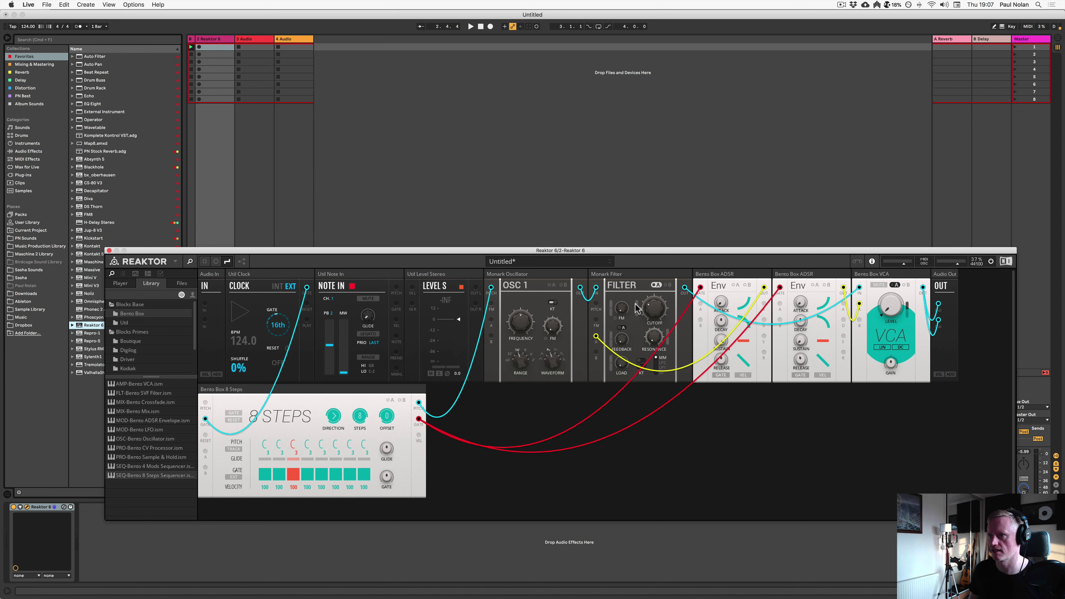
pyautogui.press('space')
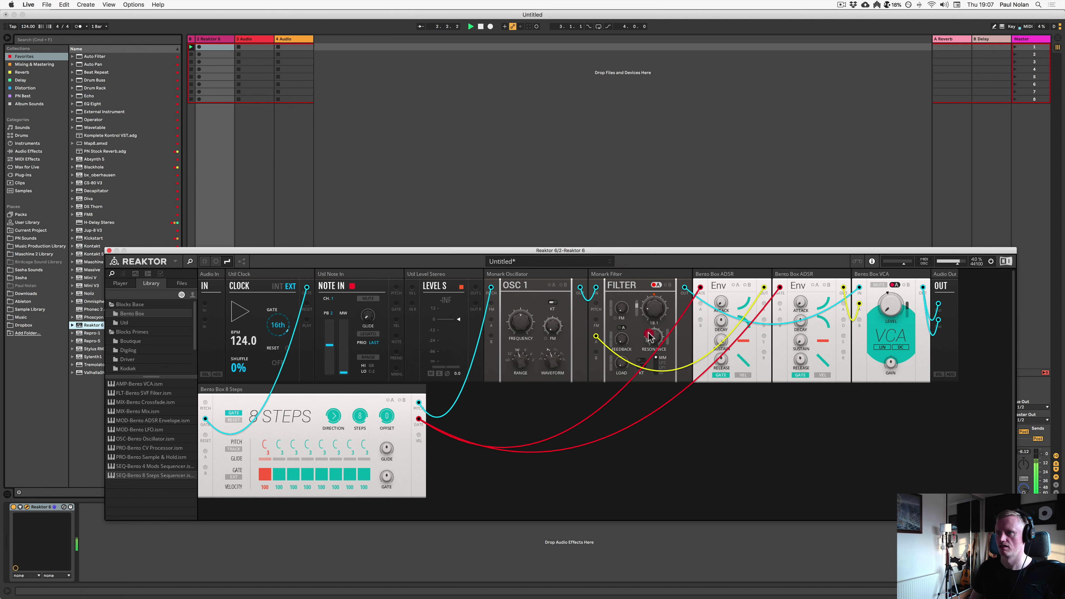
pyautogui.moveTo(657, 358); pyautogui.dragTo(656, 363)
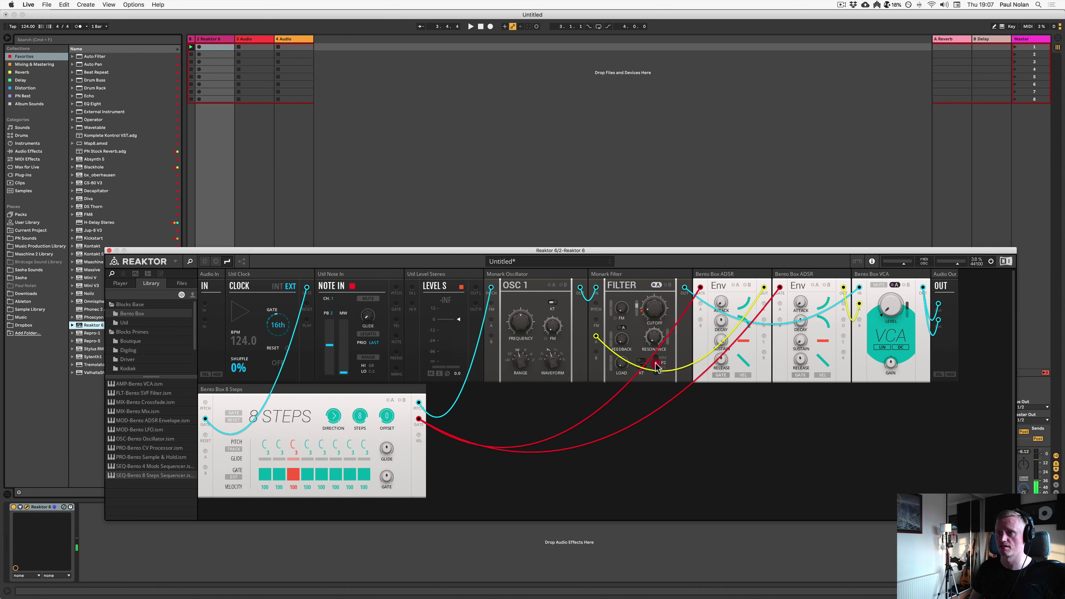
pyautogui.click(656, 372)
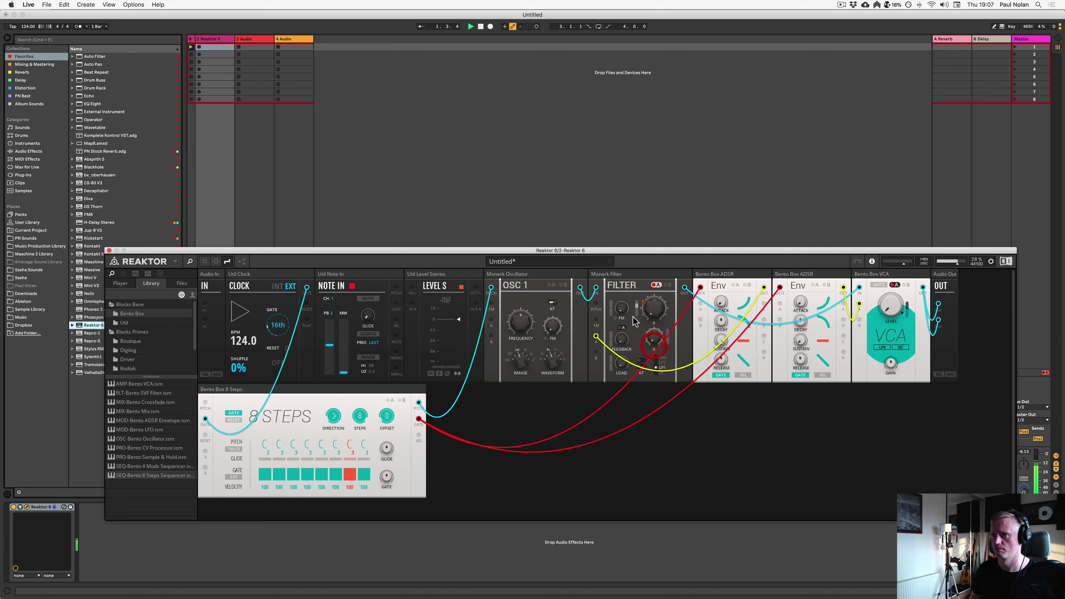
pyautogui.click(638, 309)
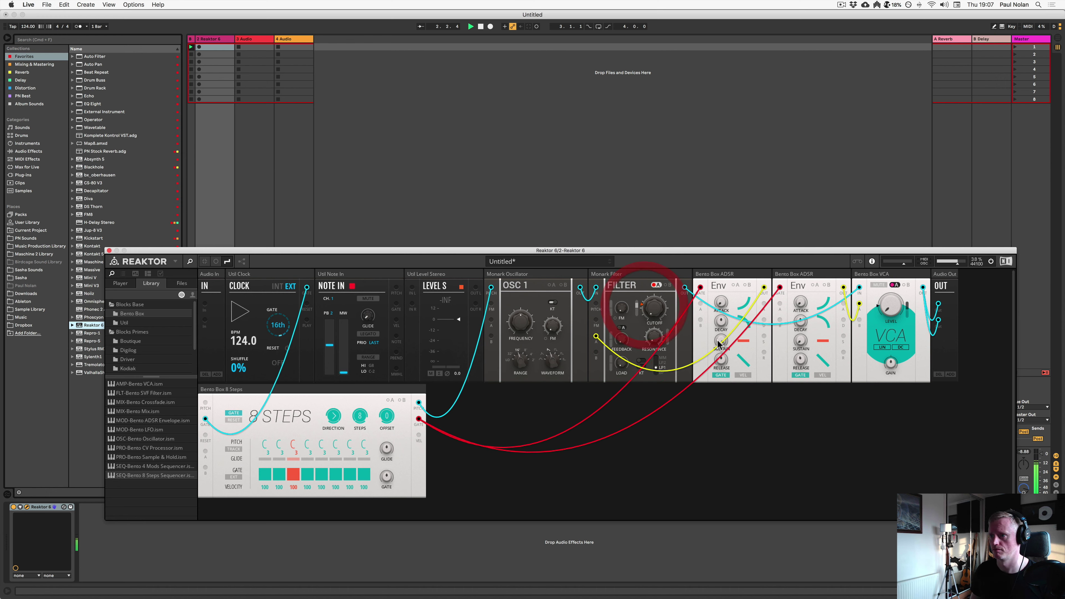
pyautogui.click(753, 476)
pyautogui.moveTo(646, 320)
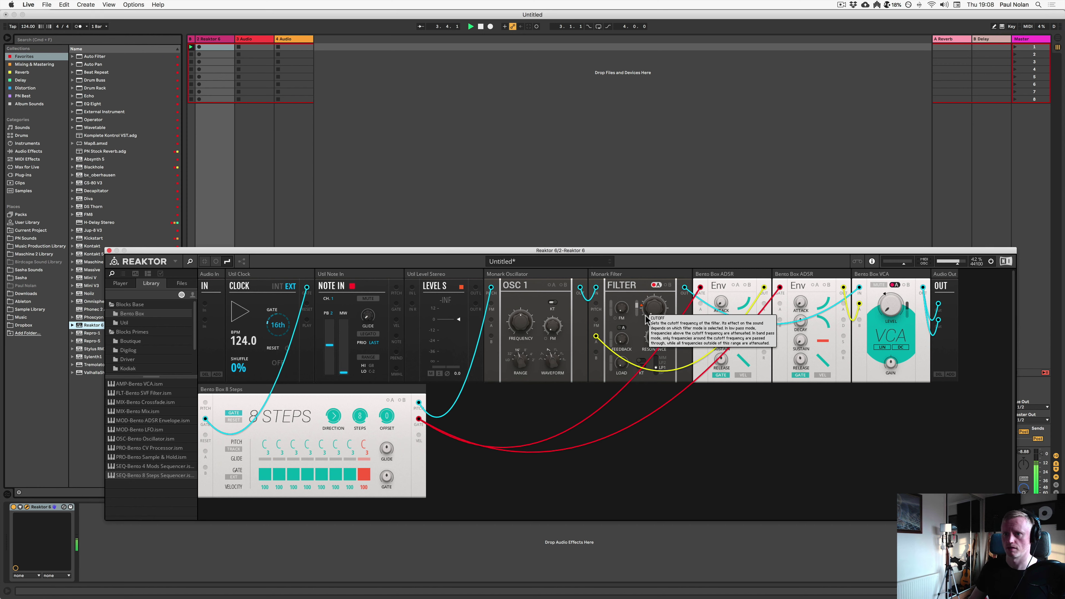
pyautogui.press('XF86AudioRaiseVolume')
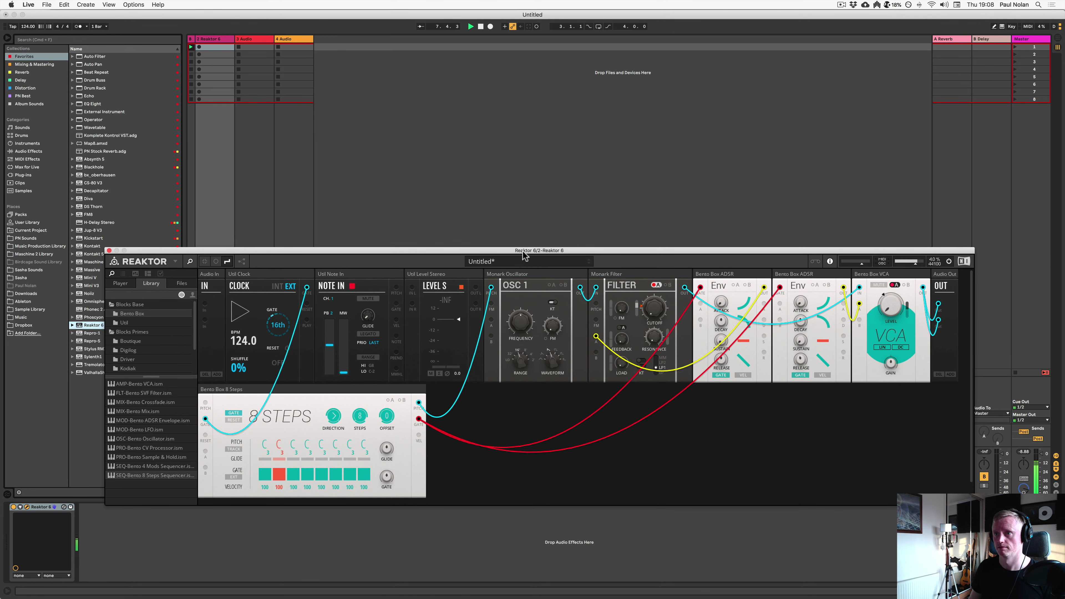
# Move the Reaktor window clear of Live's mixer and adjust the Monark Oscillator's Range by ear
pyautogui.click(682, 150)
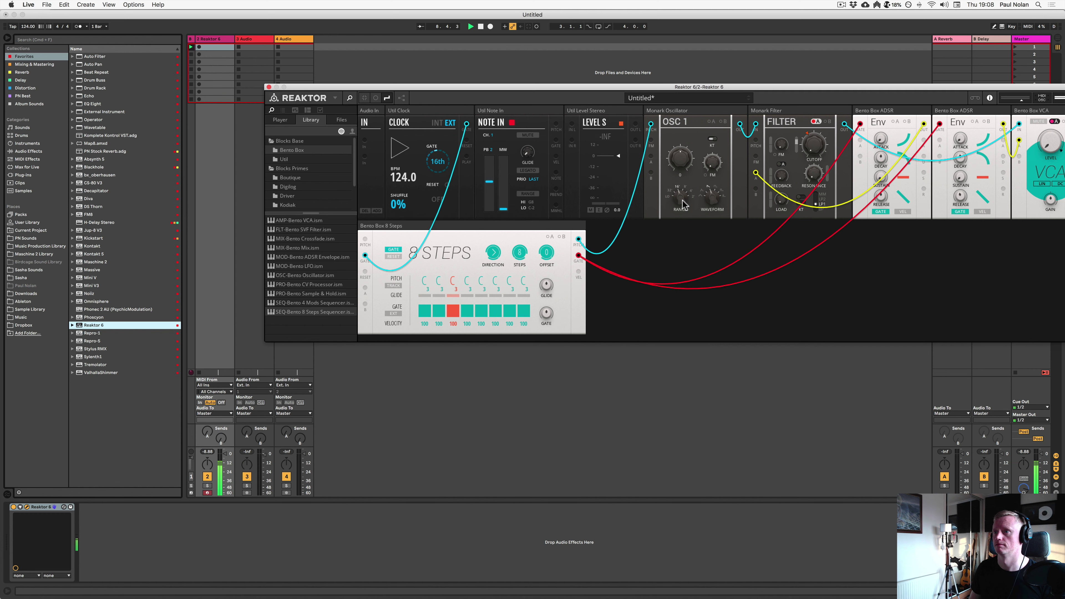
pyautogui.click(680, 215)
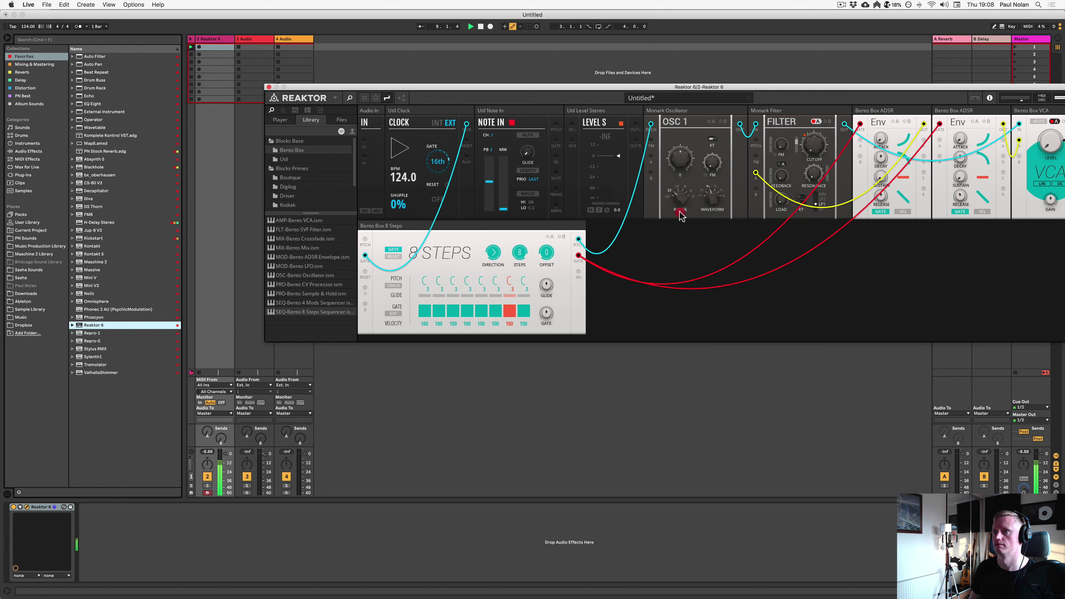
pyautogui.click(680, 162)
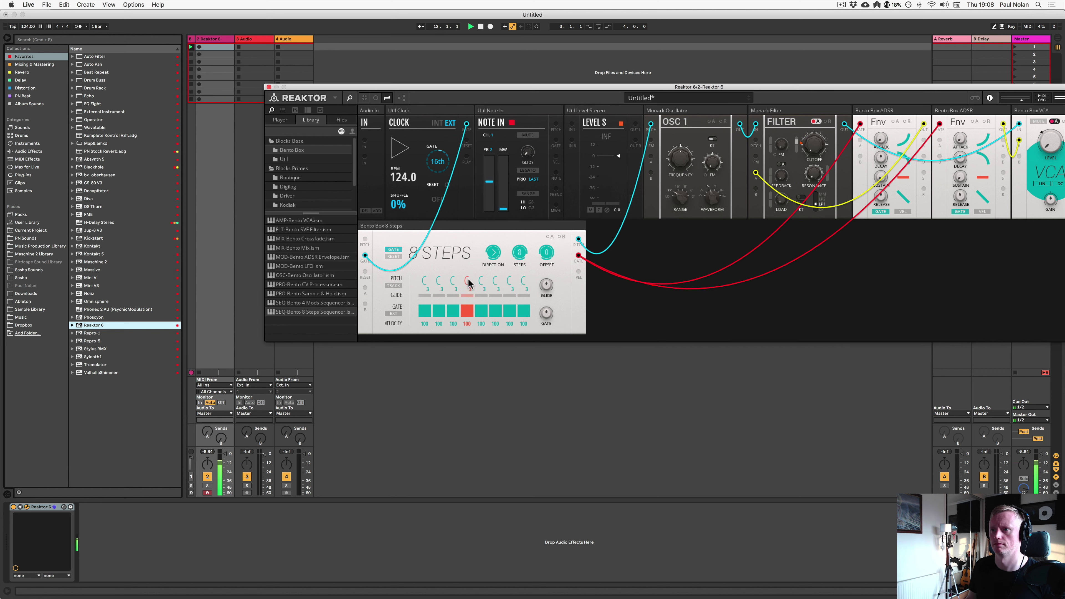
pyautogui.click(680, 194)
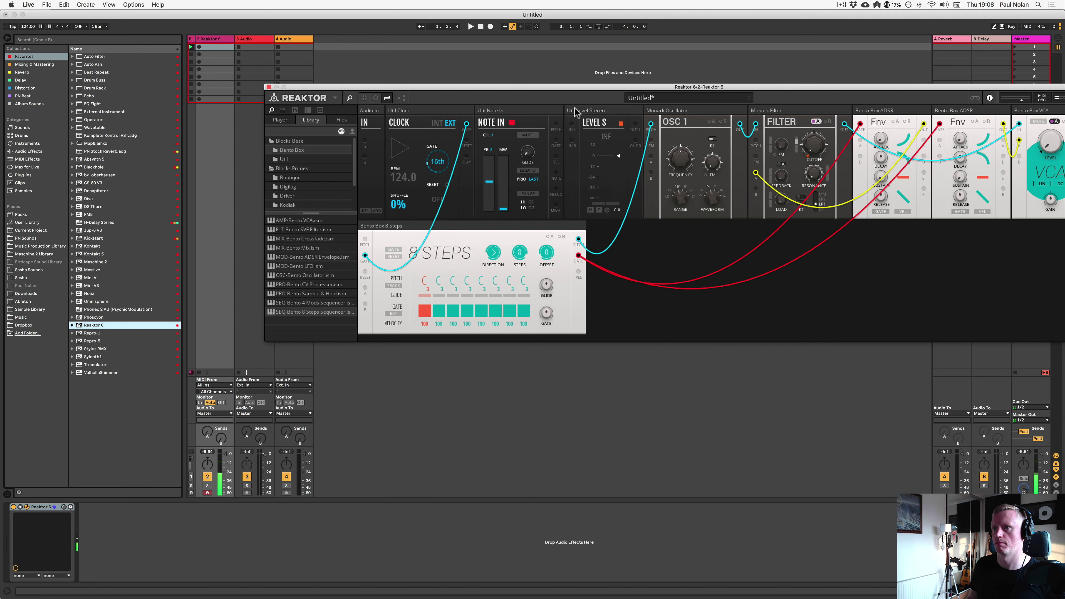
# Delete the Level Stereo and Note In blocks from the rack and set the Clock's Shuffle to 3%
pyautogui.click(575, 112)
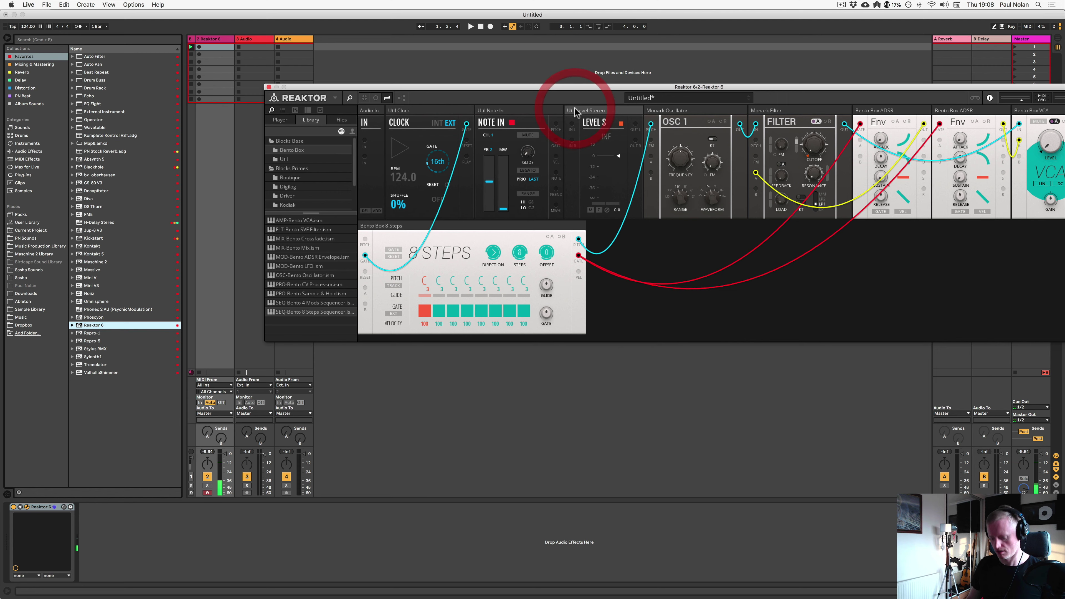
pyautogui.press('Delete')
pyautogui.click(519, 112)
pyautogui.press('Delete')
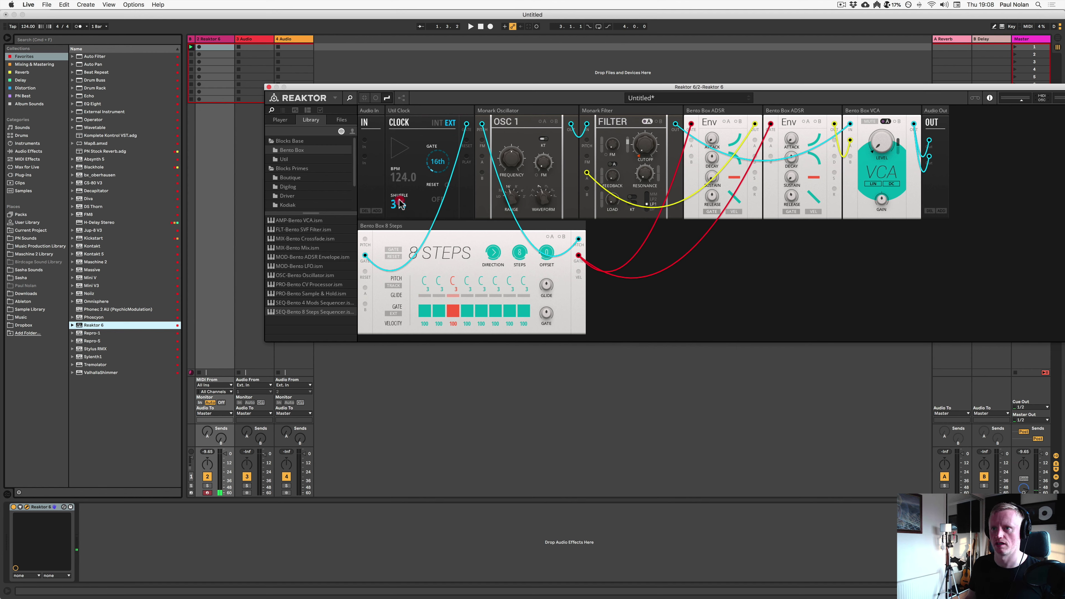
# With Live's transport running, set the 8 Steps sequencer's pitches to C, C, C#, C, C#, C, C#, C
pyautogui.press('space')
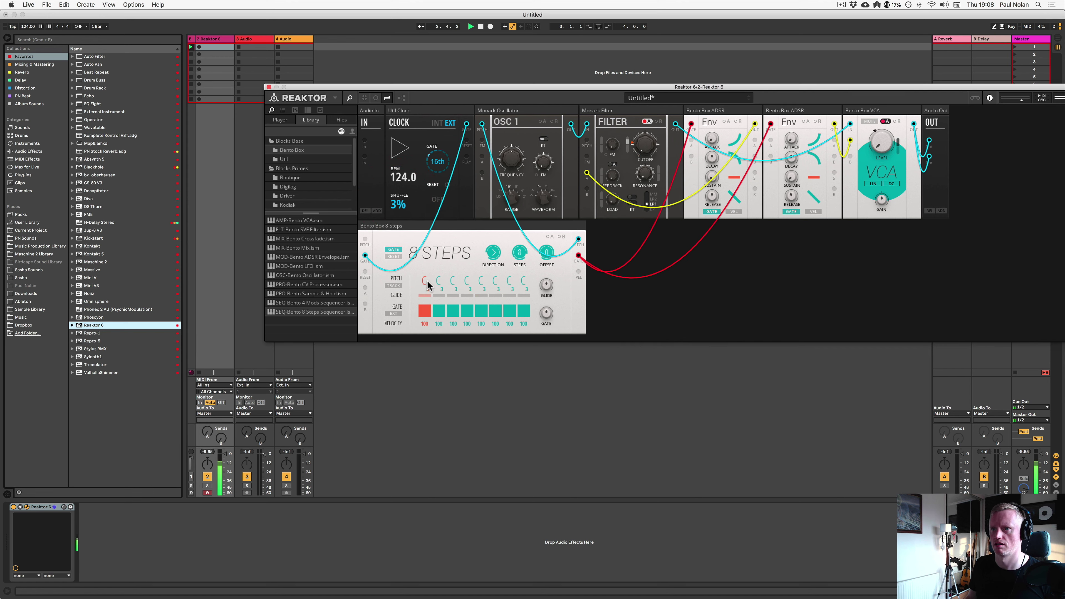
pyautogui.moveTo(427, 284); pyautogui.dragTo(481, 302)
pyautogui.click(455, 279)
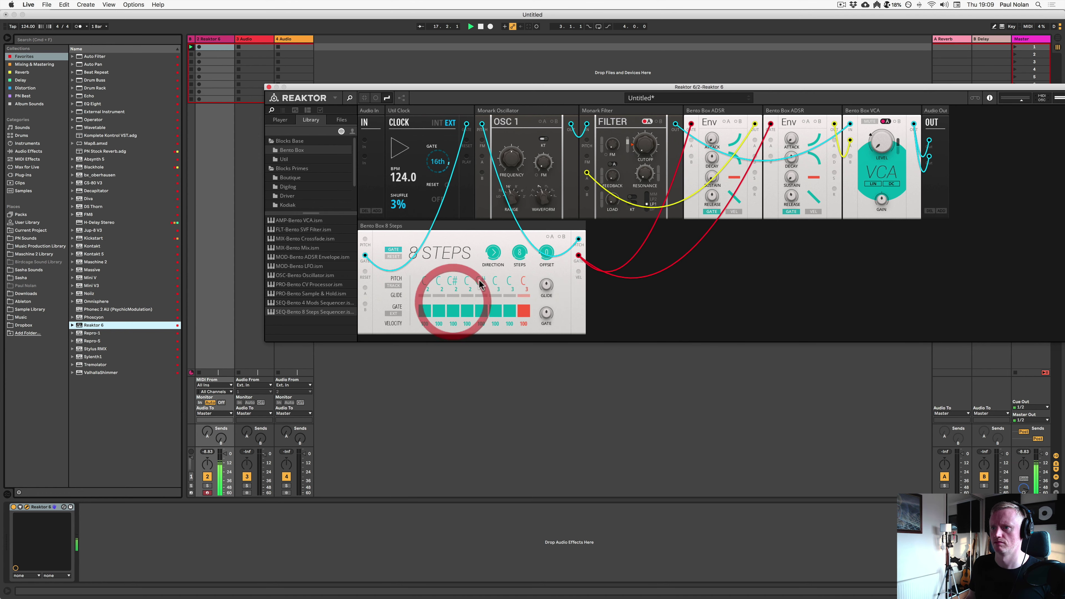
pyautogui.moveTo(460, 285); pyautogui.dragTo(460, 269)
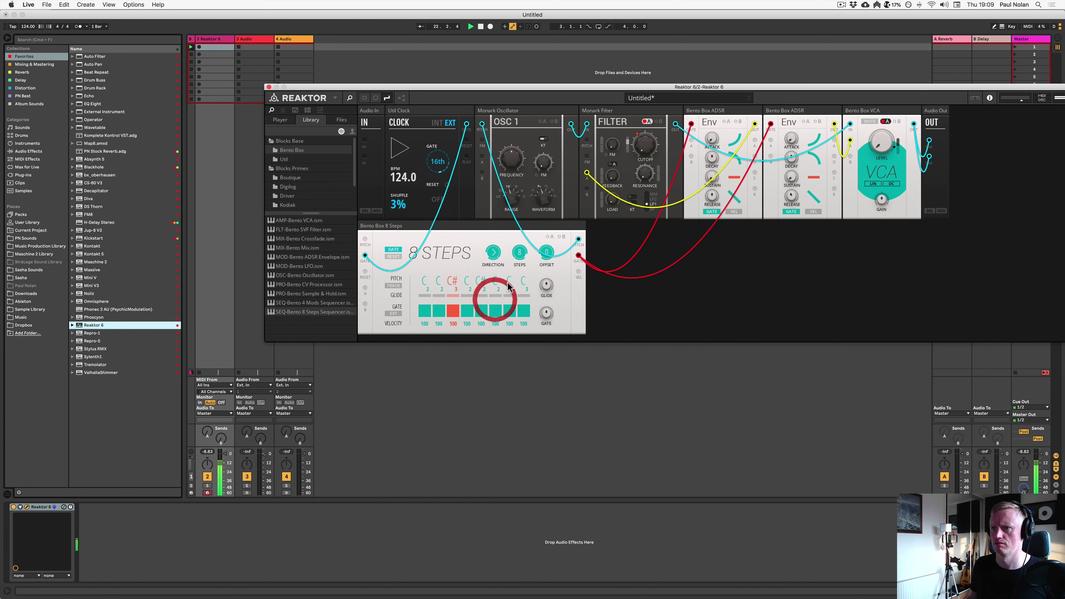
pyautogui.moveTo(508, 295); pyautogui.dragTo(509, 298)
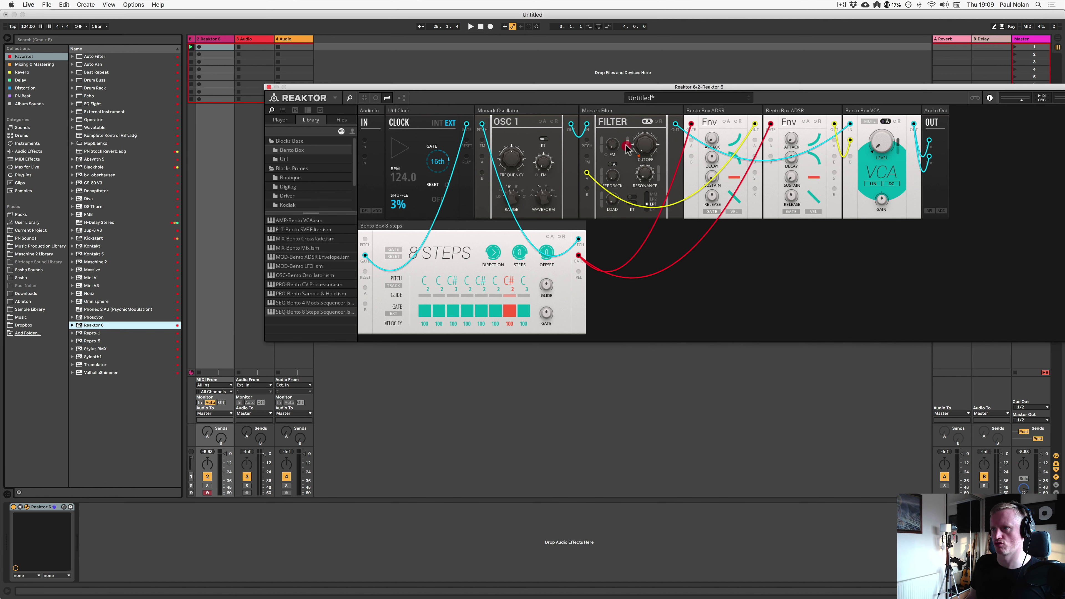
# Run Live's transport and adjust the filter's Cutoff modulation amount and the first envelope's Decay by ear
pyautogui.press('space')
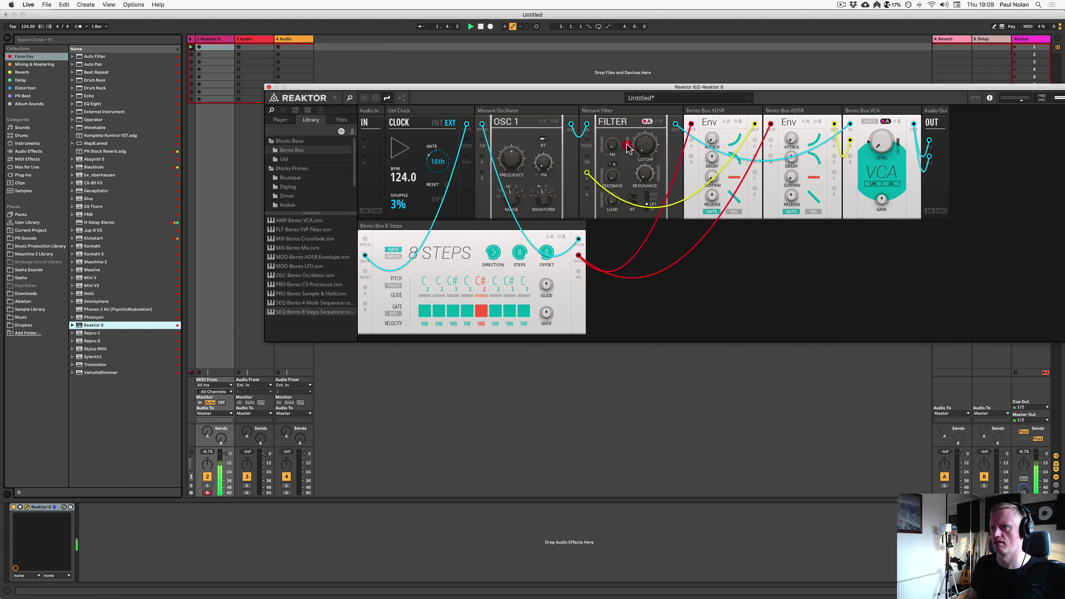
pyautogui.moveTo(627, 144); pyautogui.dragTo(628, 126)
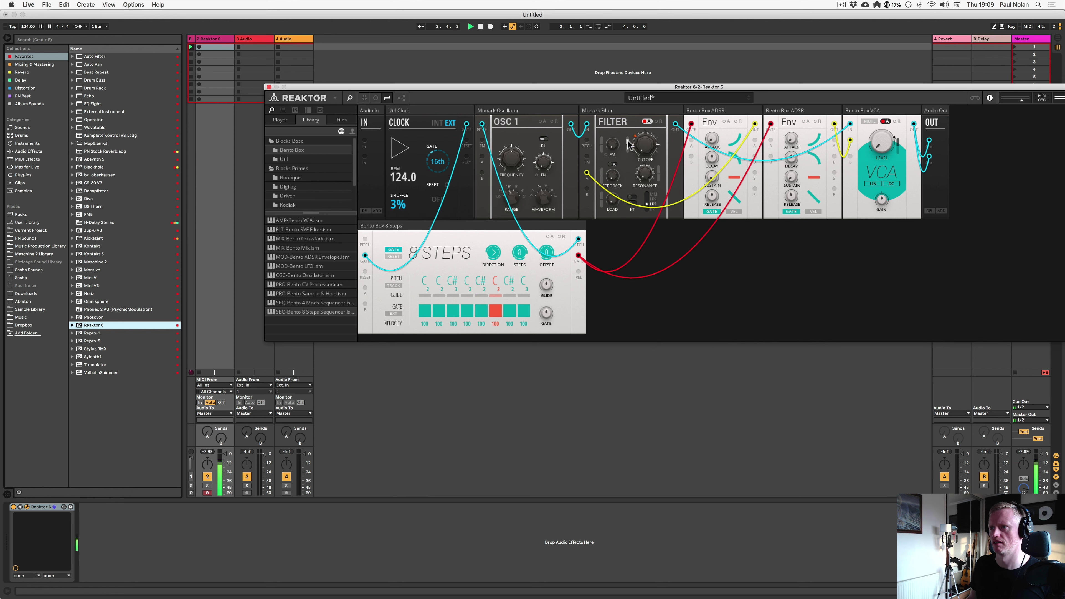
pyautogui.moveTo(713, 167); pyautogui.dragTo(715, 173)
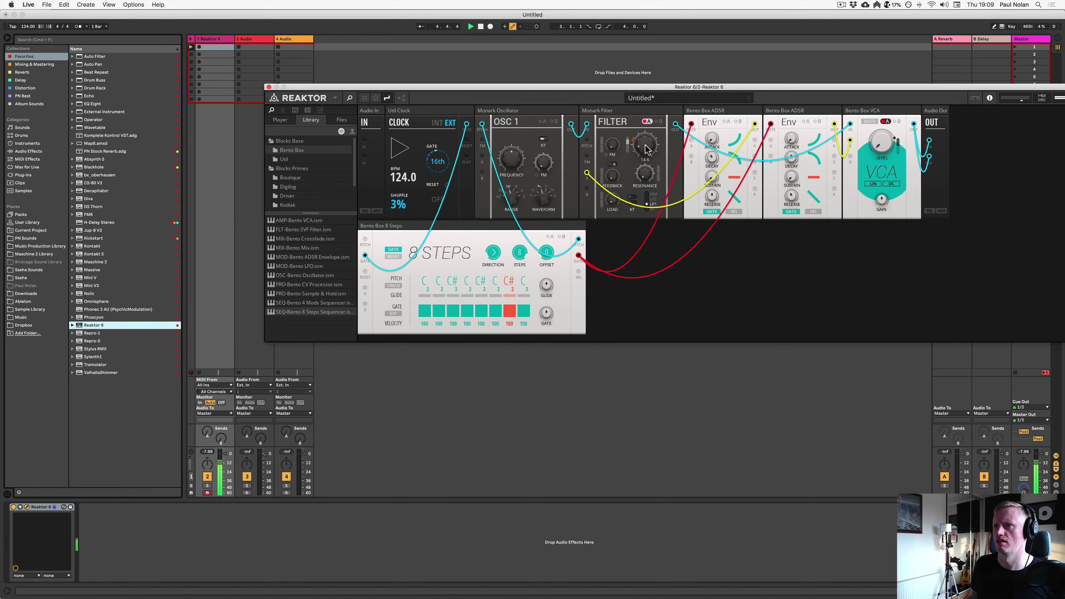
# Adjust the Monark Filter's Cutoff and switch its filter mode by ear
pyautogui.click(646, 122)
pyautogui.moveTo(646, 160); pyautogui.dragTo(645, 211)
pyautogui.click(647, 207)
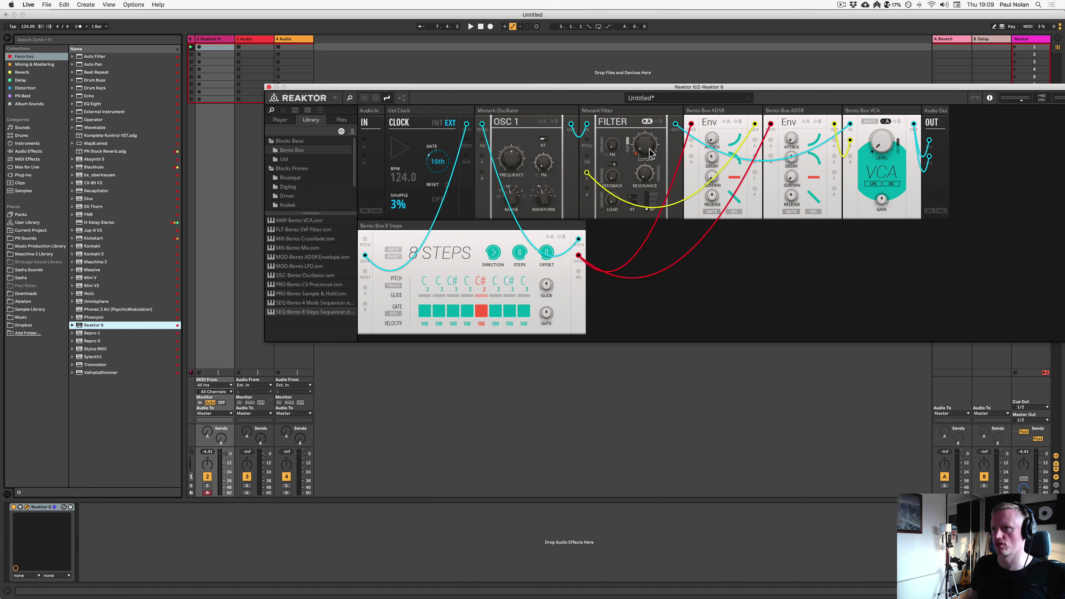
# Readjust the amount of modulation A on the filter's Cutoff while Live's transport runs
pyautogui.click(629, 137)
pyautogui.moveTo(629, 138); pyautogui.dragTo(647, 138)
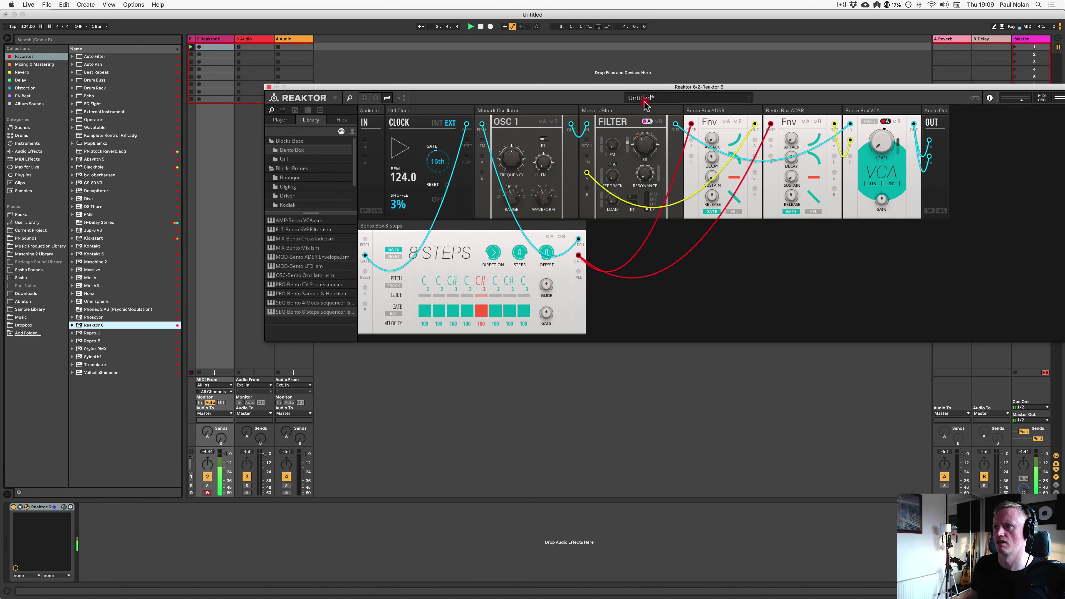
pyautogui.click(628, 145)
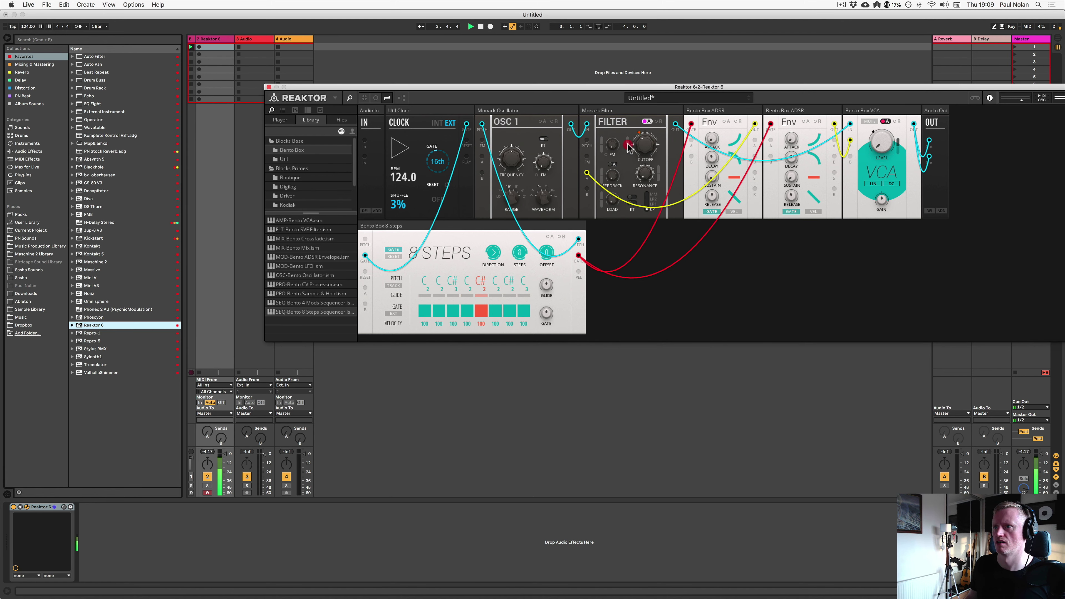
pyautogui.moveTo(627, 145); pyautogui.dragTo(635, 180)
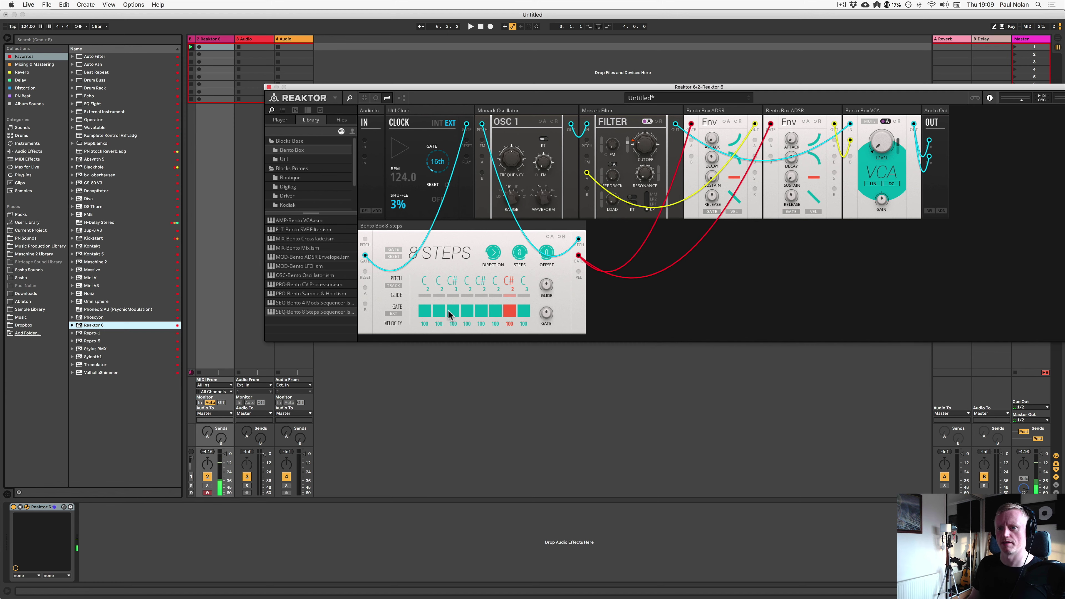
# Add Kickstart to the Reaktor 6 track, choose its third curve with Mix at 74%, and close its window
pyautogui.click(190, 40)
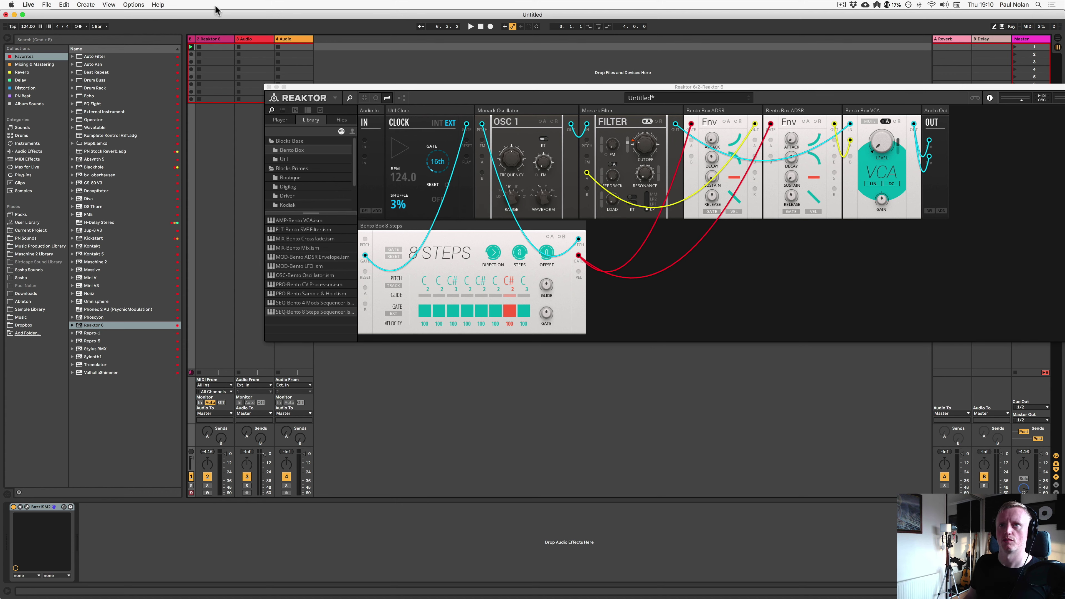
pyautogui.click(218, 40)
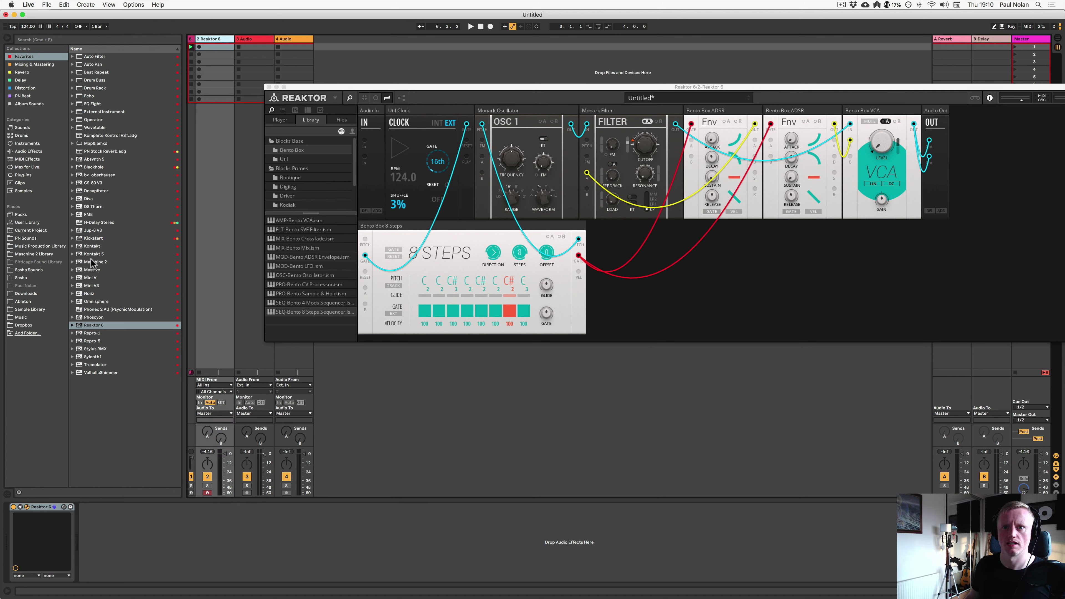
pyautogui.doubleClick(91, 240)
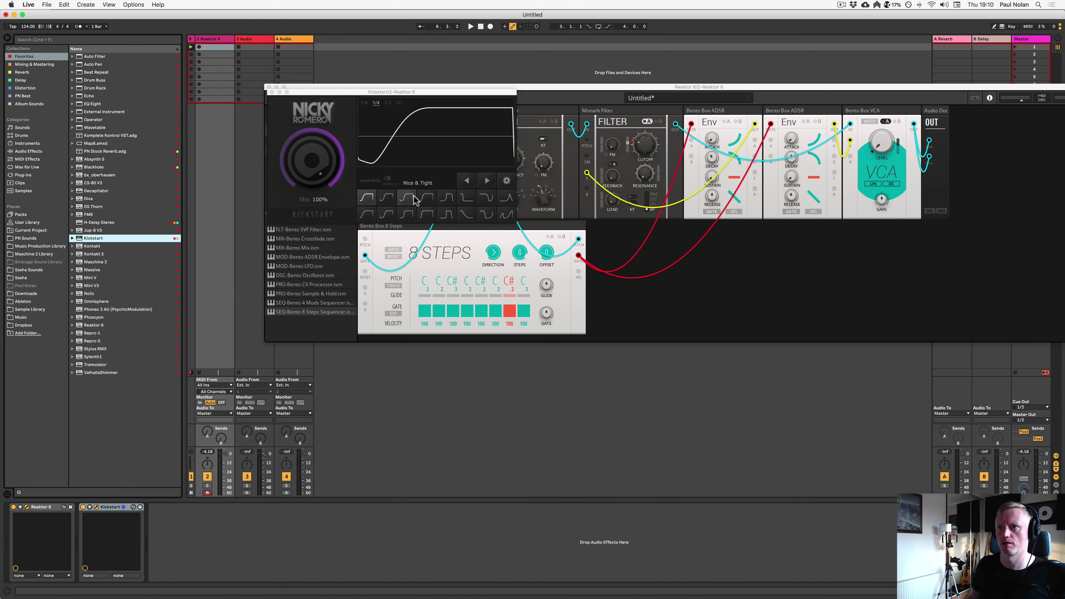
pyautogui.click(422, 196)
pyautogui.click(406, 196)
pyautogui.press('space')
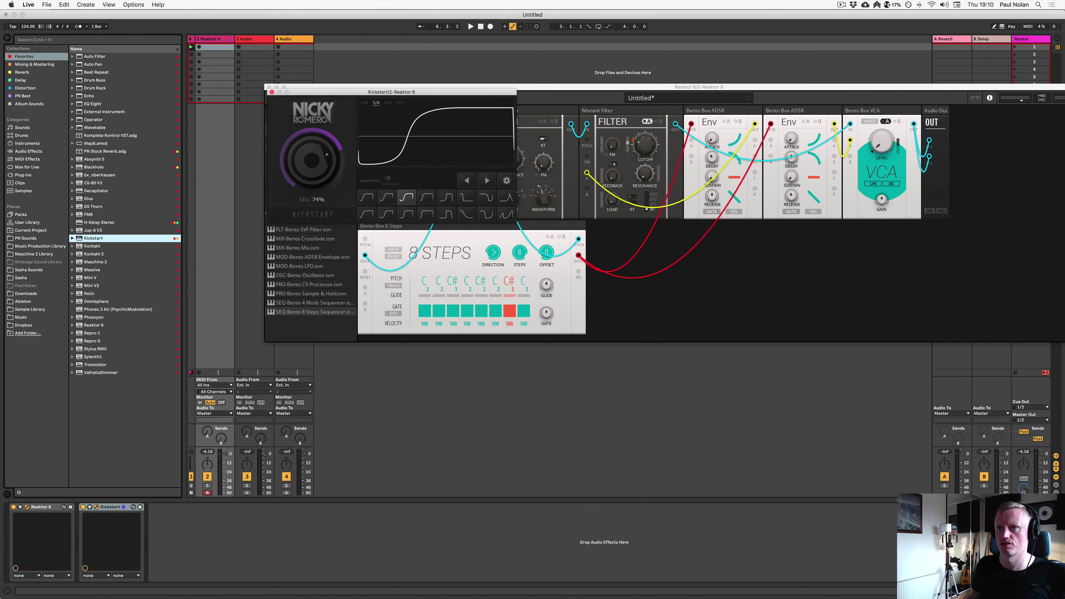
pyautogui.click(271, 92)
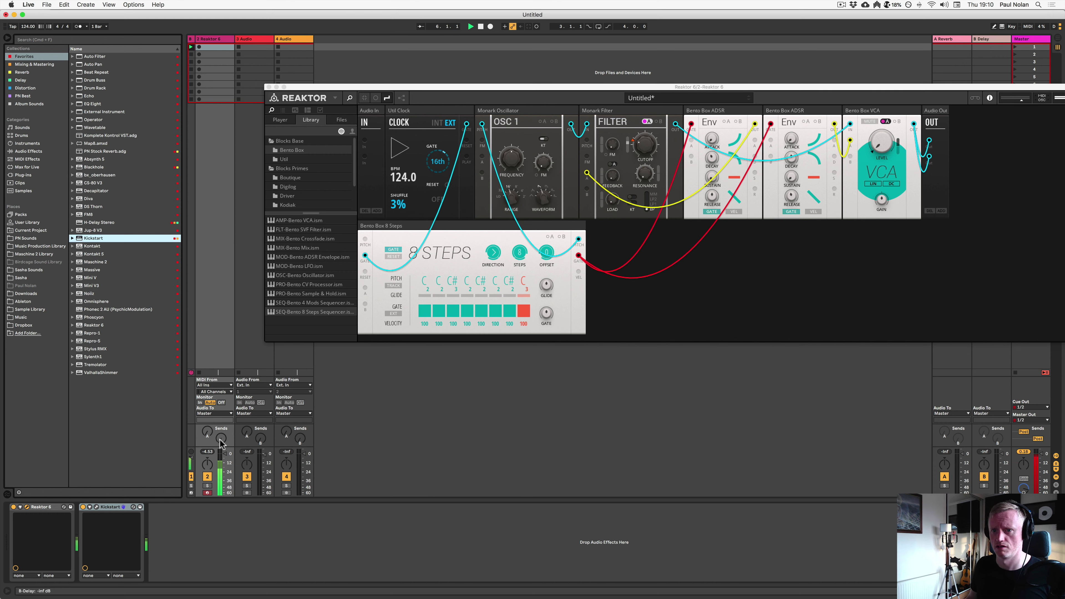
# Raise the Reaktor 6 track's Reverb and Delay sends and adjust the Monark Filter's Cutoff during playback
pyautogui.moveTo(208, 434)
pyautogui.mouseDown()
pyautogui.moveTo(208, 420)
pyautogui.moveTo(208, 430)
pyautogui.mouseUp()
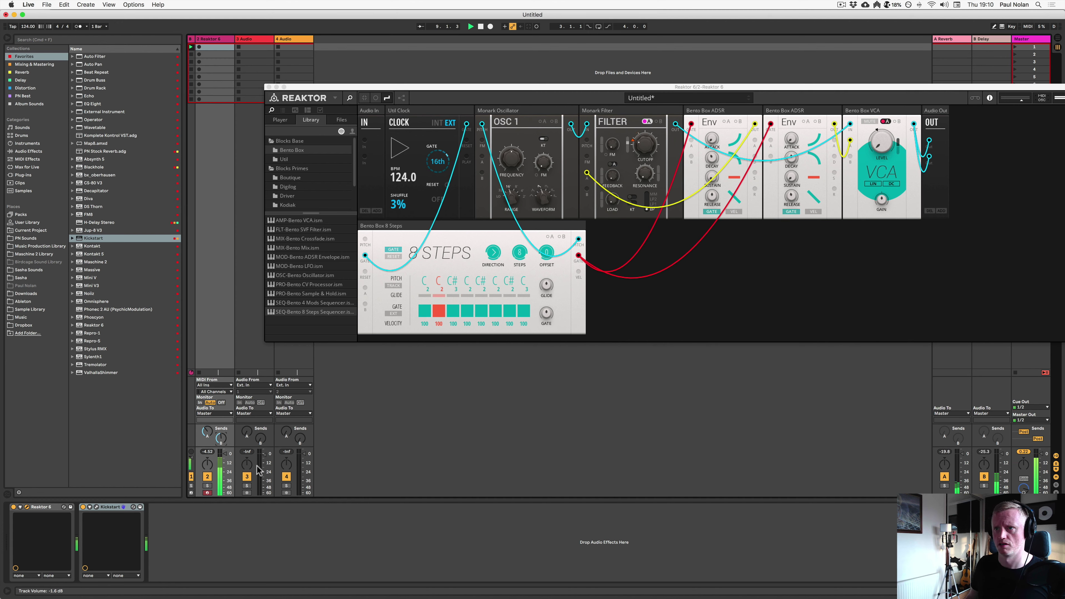
pyautogui.moveTo(649, 152)
pyautogui.mouseDown()
pyautogui.moveTo(645, 122)
pyautogui.moveTo(645, 146)
pyautogui.mouseUp()
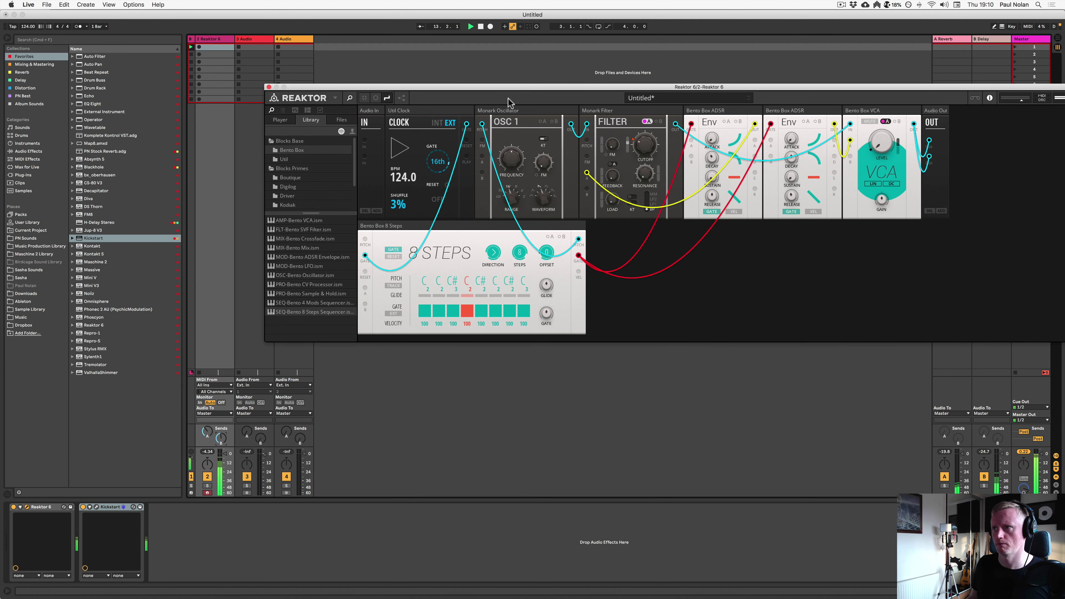
pyautogui.moveTo(508, 87); pyautogui.dragTo(464, 87)
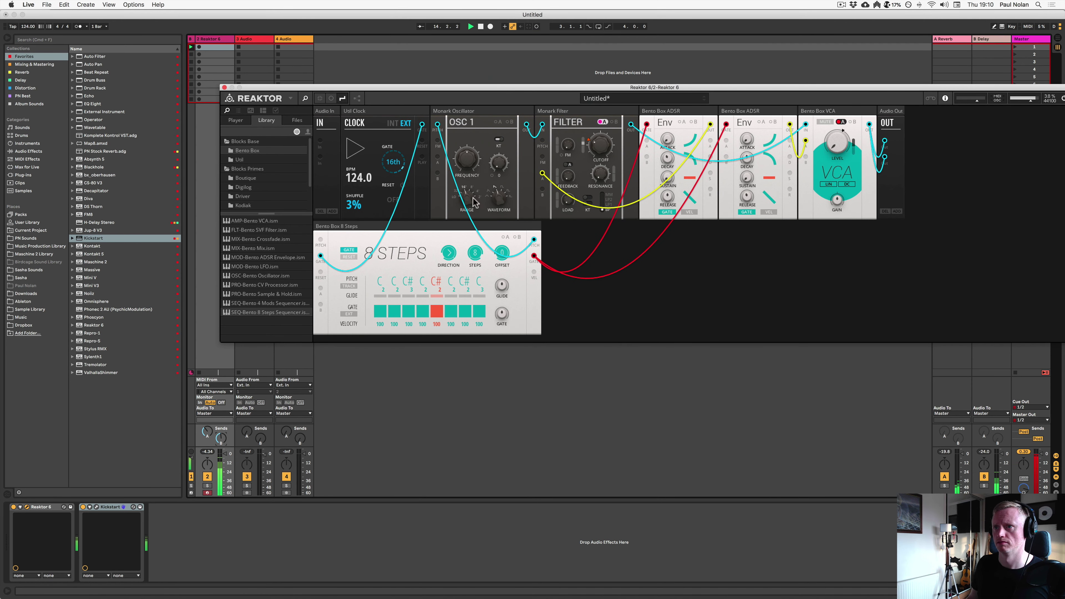